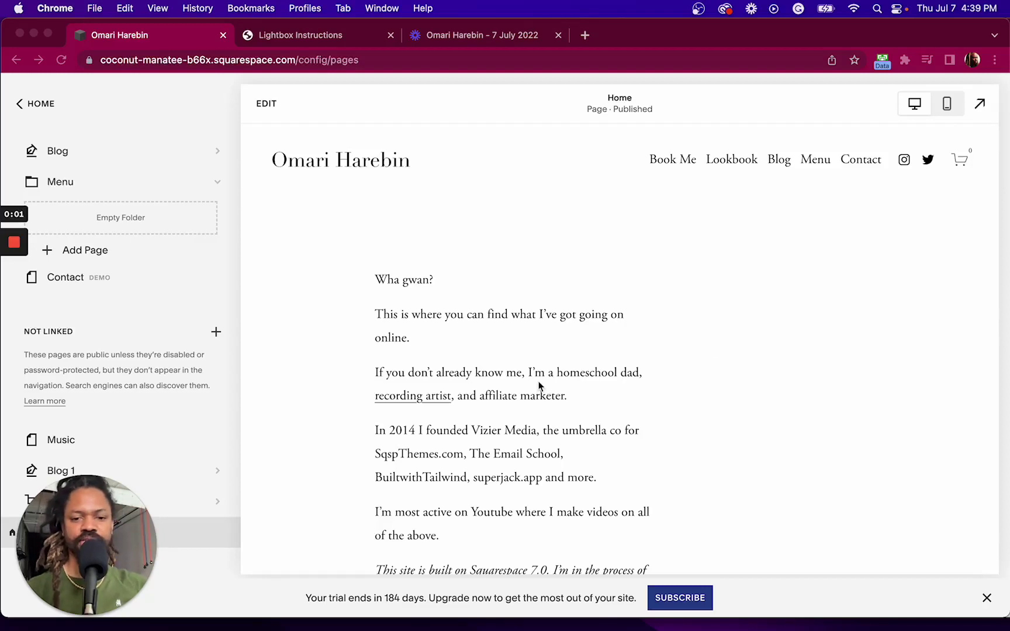
# - Preview the recording artist link, then show the Not Linked page types down to Link
pyautogui.click(408, 399)
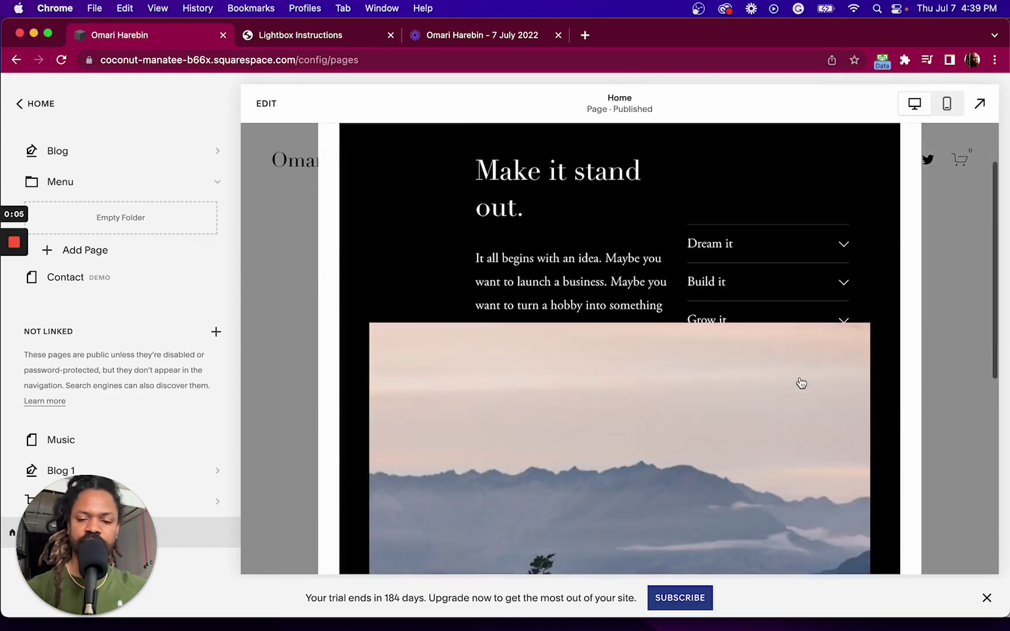
pyautogui.scroll(-6, 801, 380)
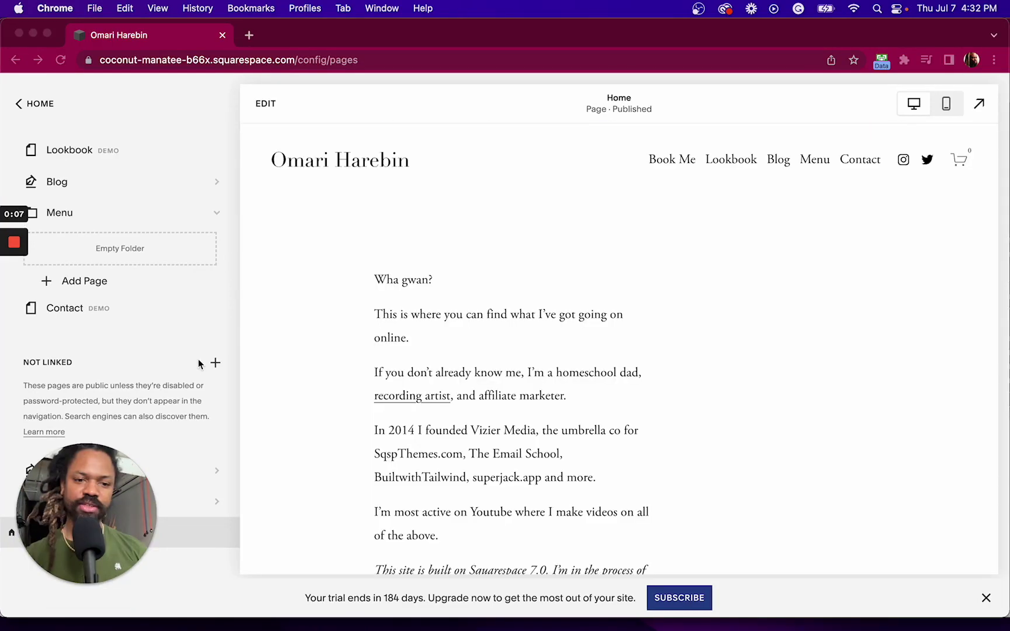
pyautogui.click(215, 363)
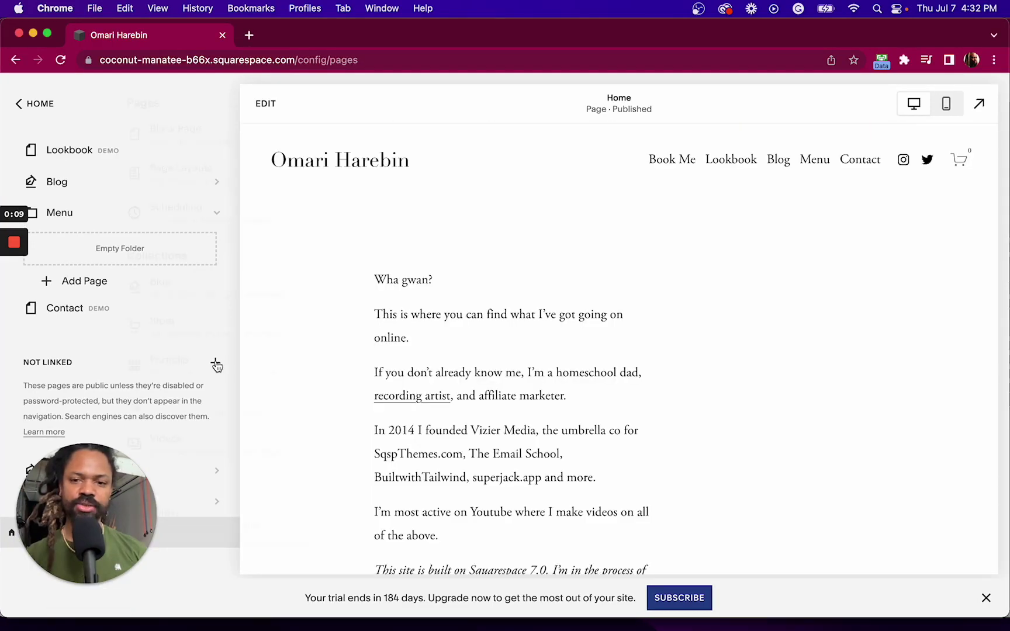
pyautogui.scroll(-2, 241, 411)
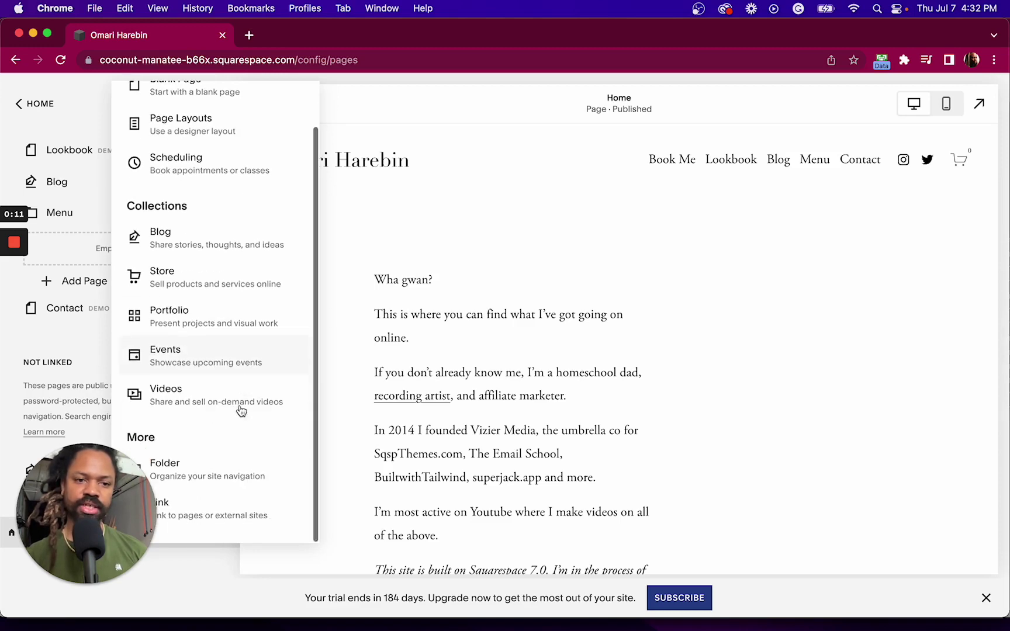
# - Add a Link item set to File and upload plugin-lightbox.js
pyautogui.click(193, 513)
pyautogui.moveTo(75, 525); pyautogui.dragTo(832, 551)
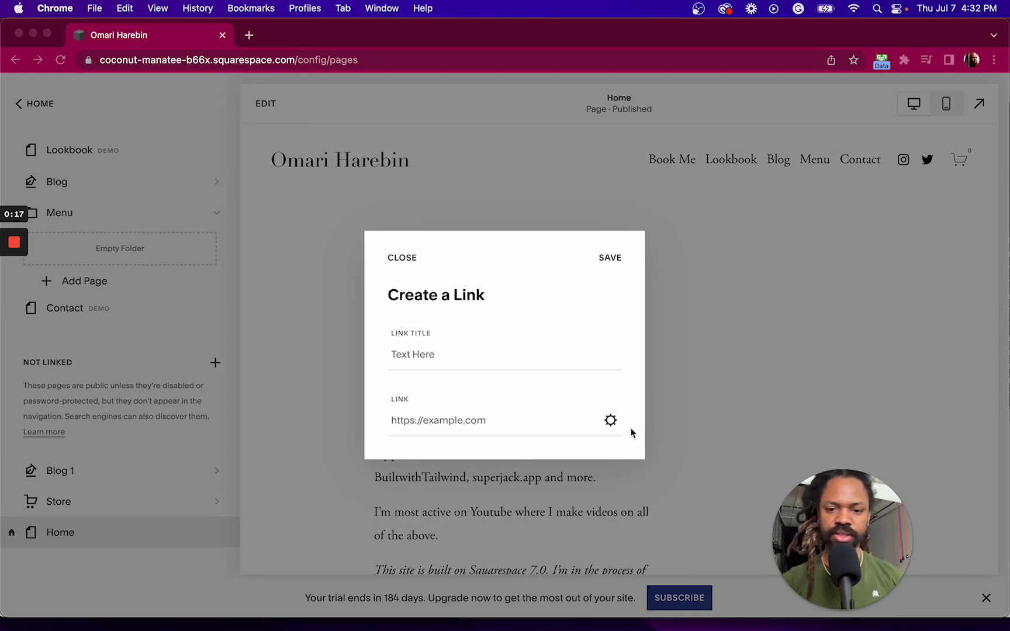
pyautogui.click(612, 420)
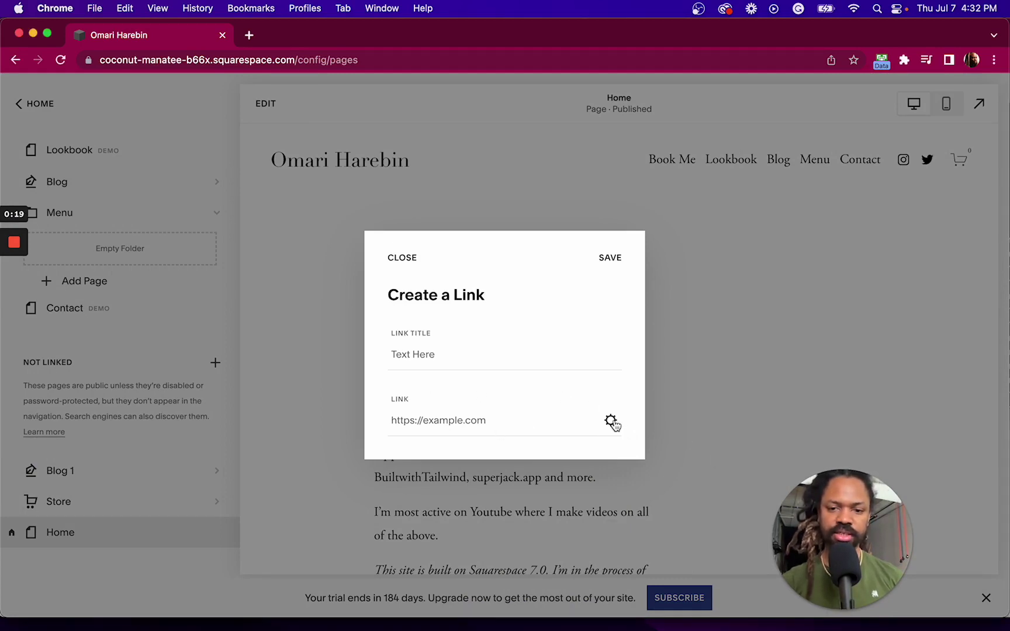
pyautogui.click(612, 422)
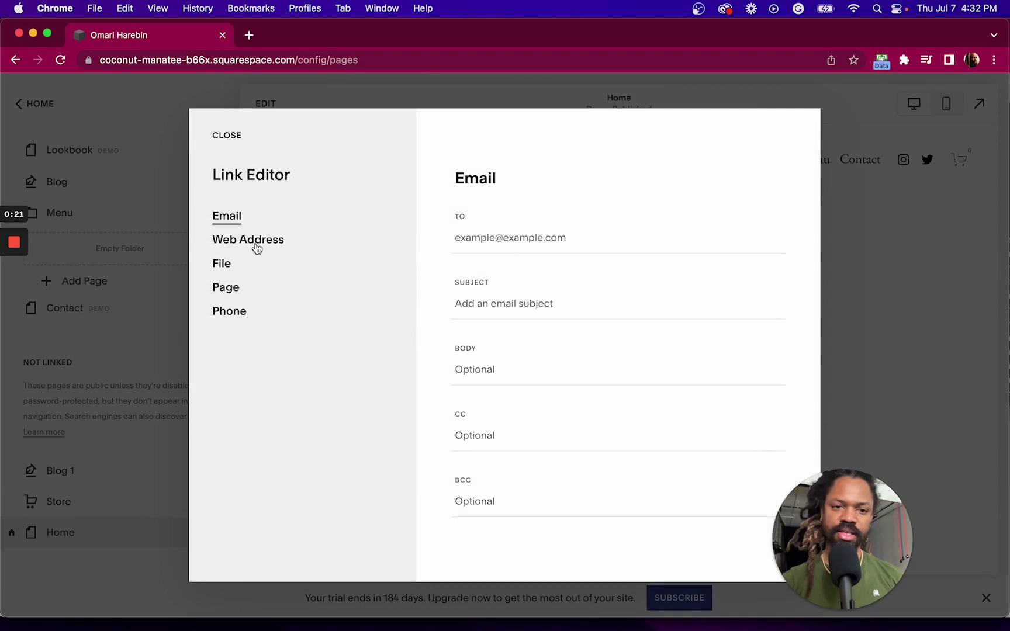
pyautogui.click(219, 266)
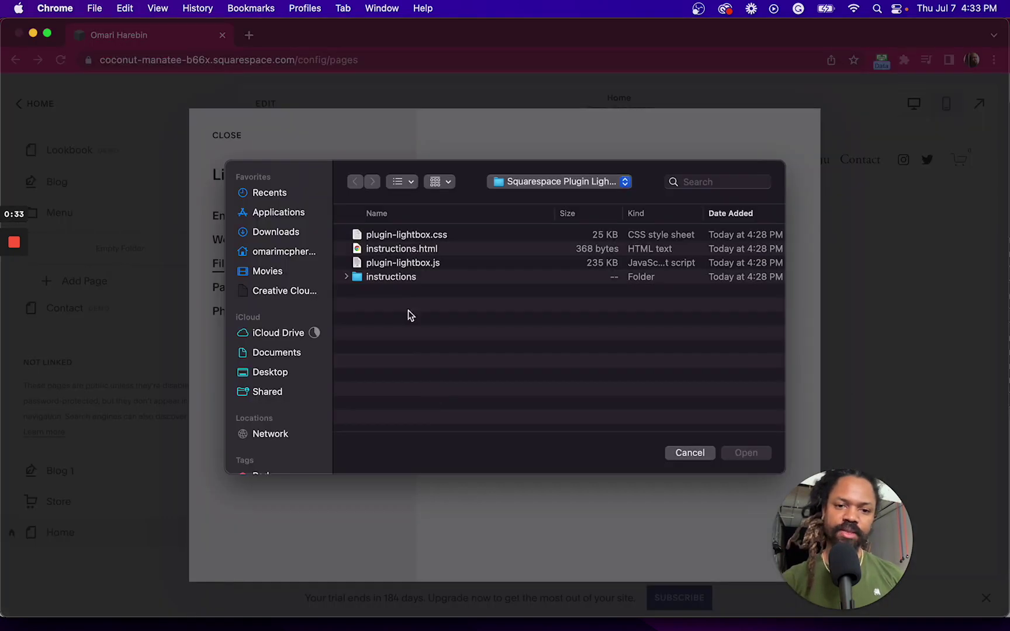
pyautogui.click(388, 267)
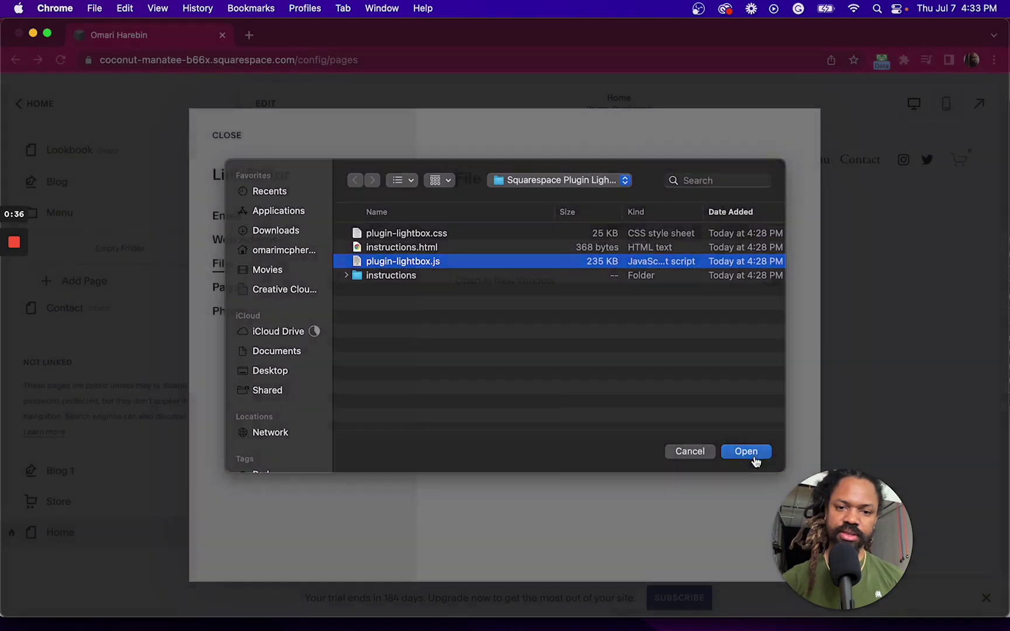
pyautogui.click(746, 453)
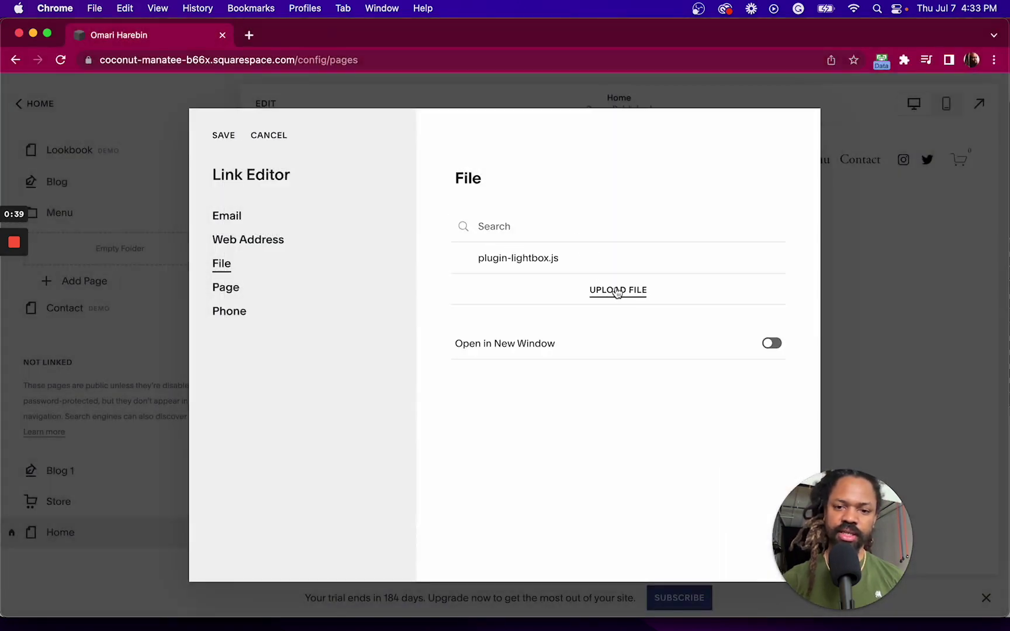
# - Upload plugin-lightbox.css, then cancel and close the link dialog without creating a link
pyautogui.click(617, 292)
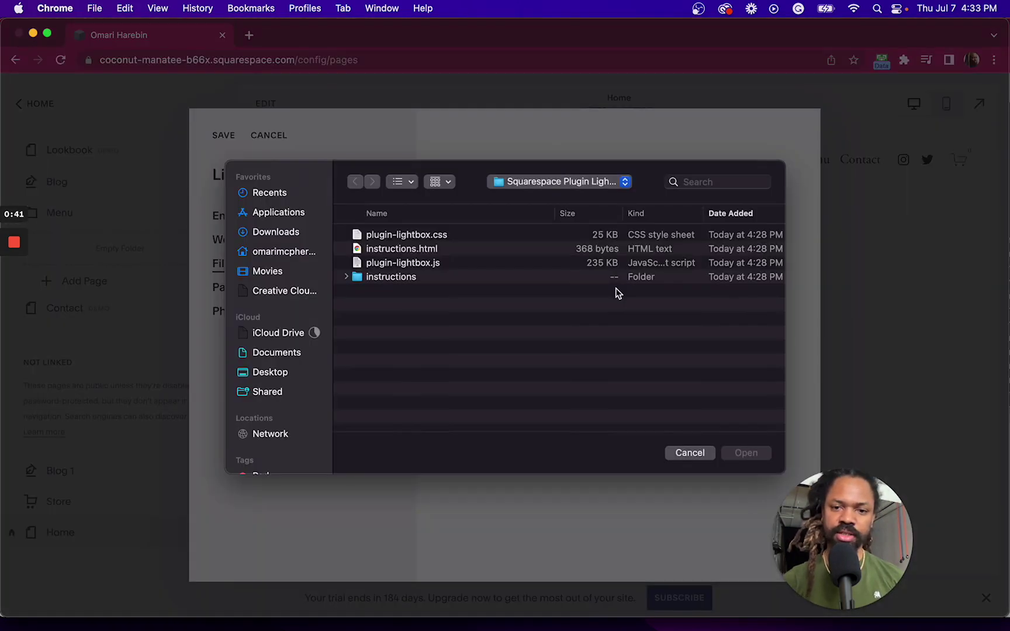
pyautogui.click(425, 235)
pyautogui.click(747, 453)
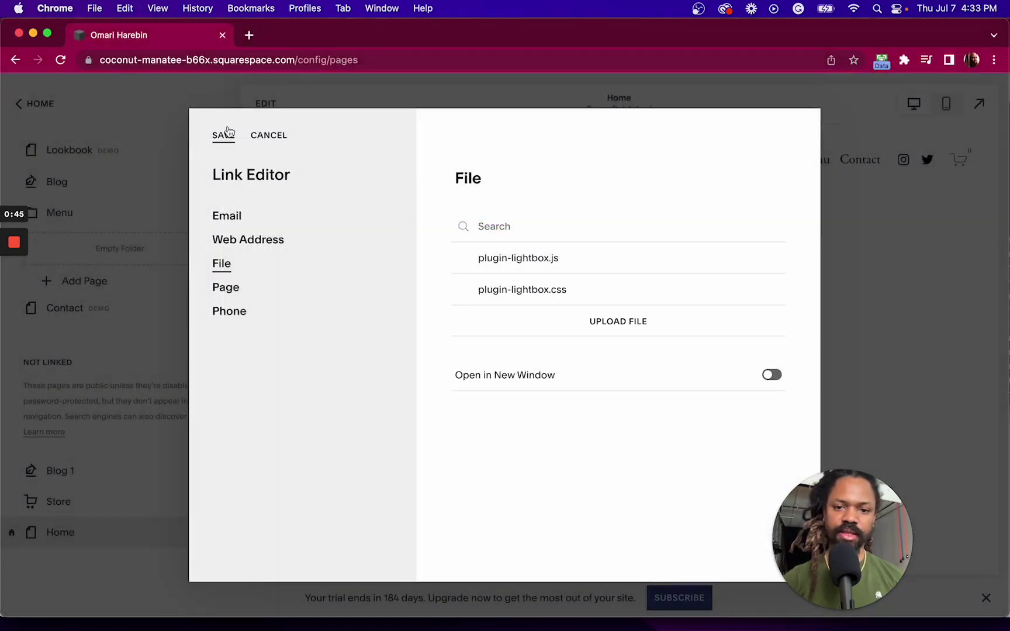
pyautogui.click(269, 137)
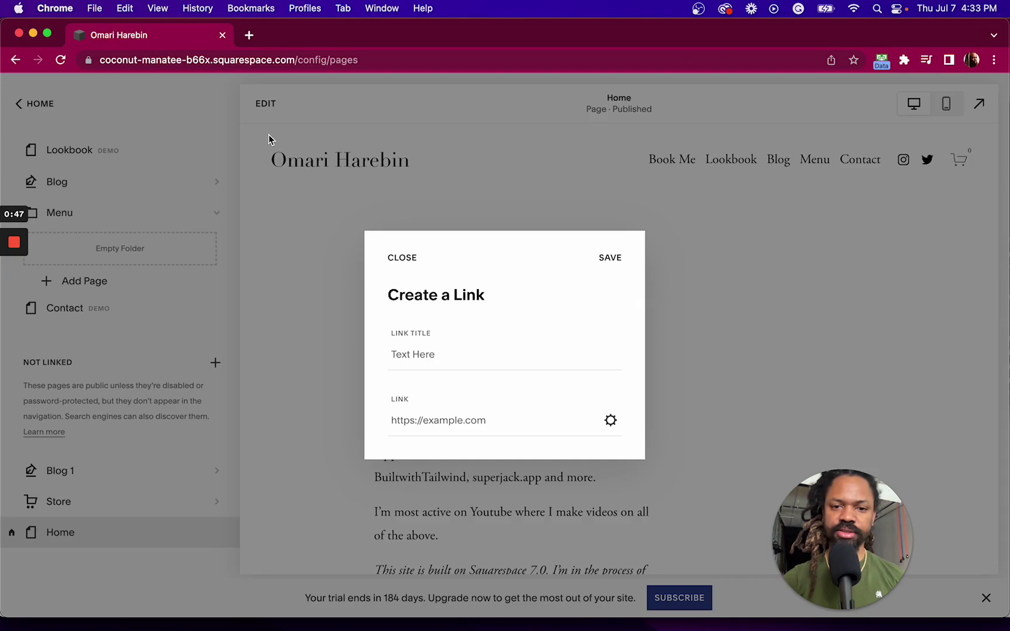
pyautogui.click(396, 258)
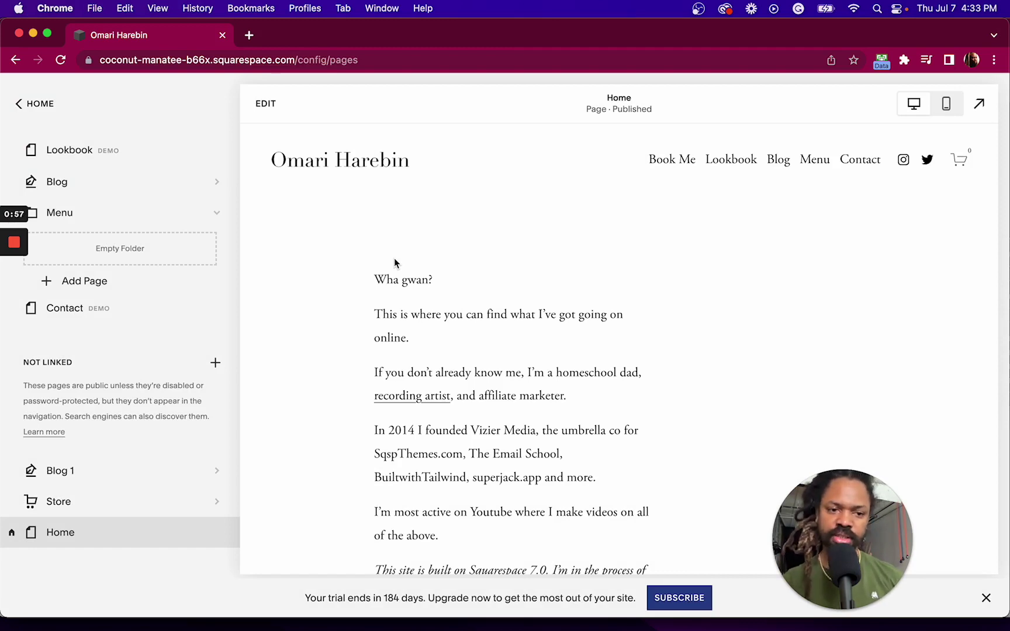
# - Go back from Pages to the main site menu via the HOME link
pyautogui.click(17, 103)
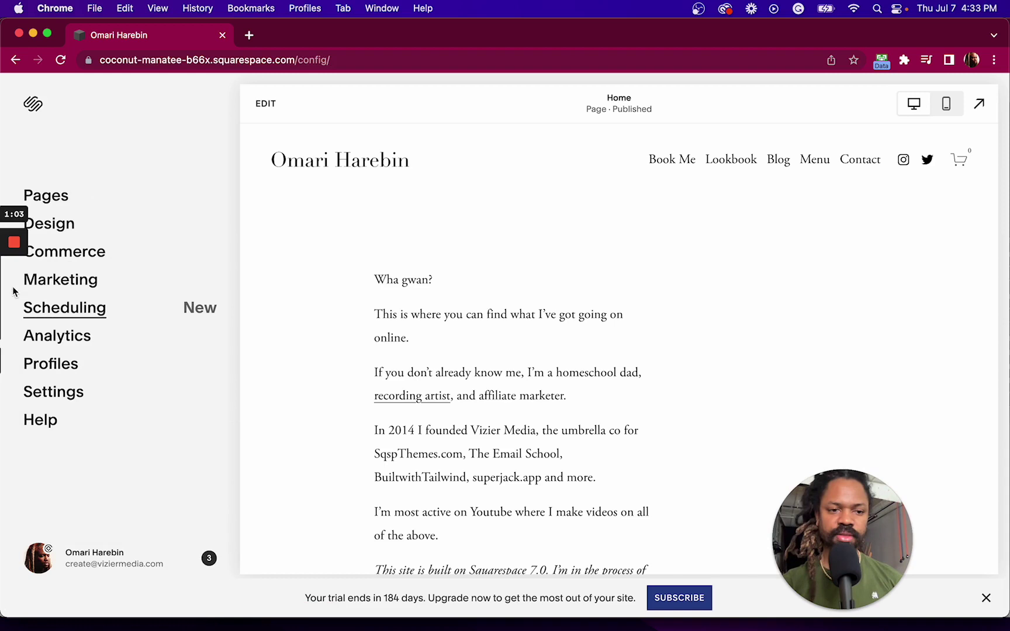
pyautogui.moveTo(14, 292)
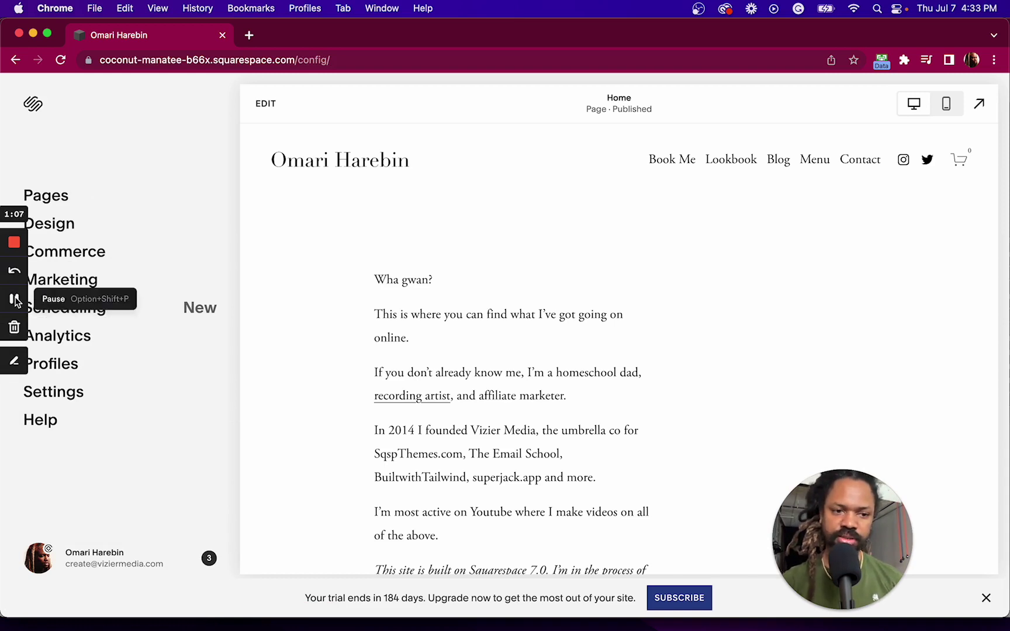
# - Copy the Lightbox plugin install code from the instructions page
pyautogui.click(15, 300)
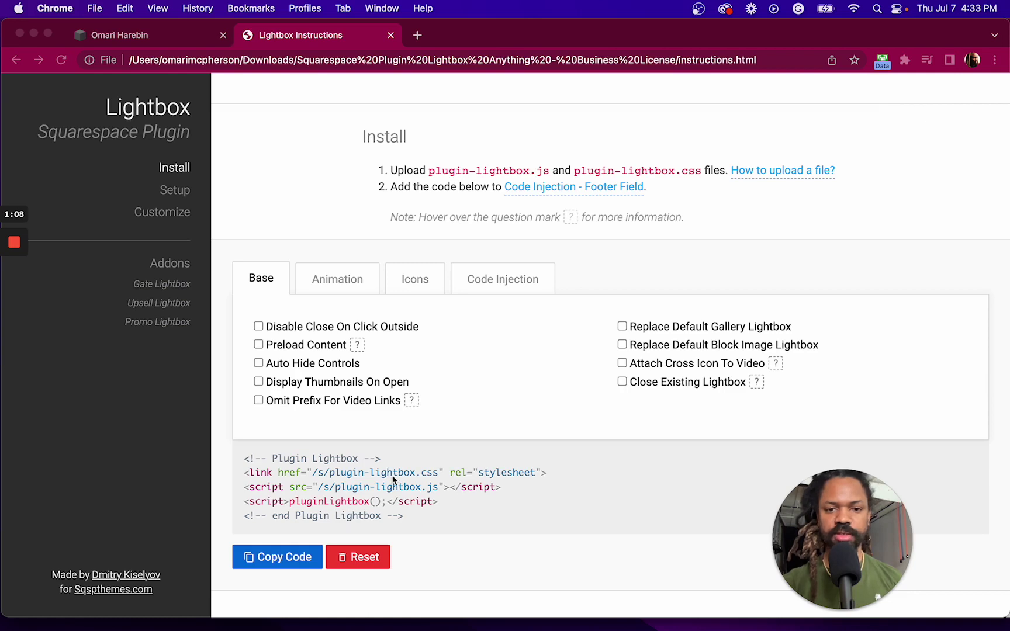
pyautogui.scroll(-1, 397, 475)
pyautogui.click(263, 560)
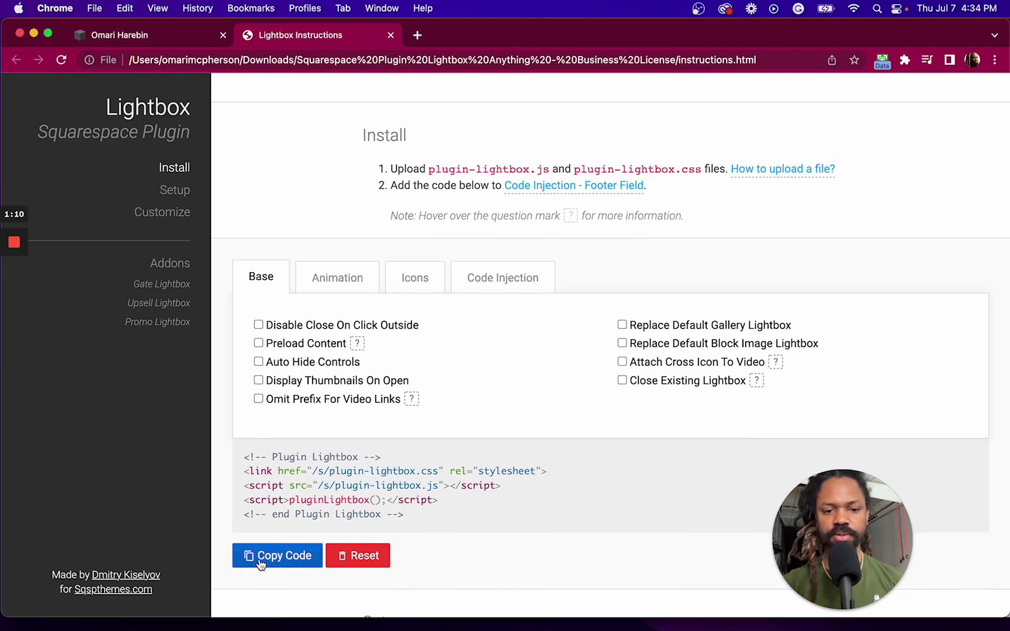
pyautogui.click(261, 560)
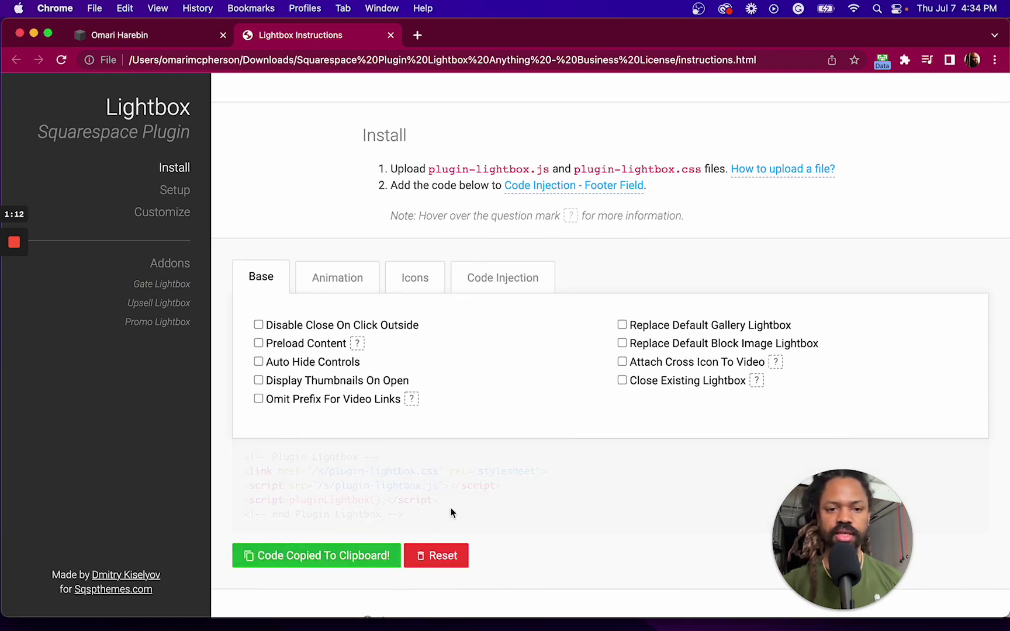
# - Review the Animation, Icons and Code Injection options, then return to the Squarespace tab
pyautogui.click(338, 283)
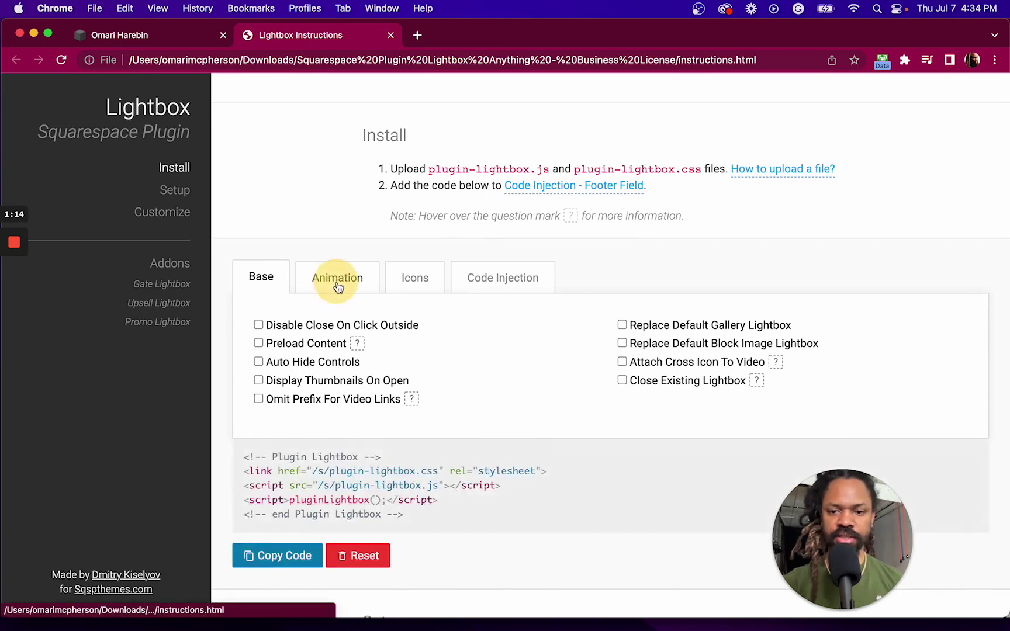
pyautogui.click(428, 291)
pyautogui.click(509, 281)
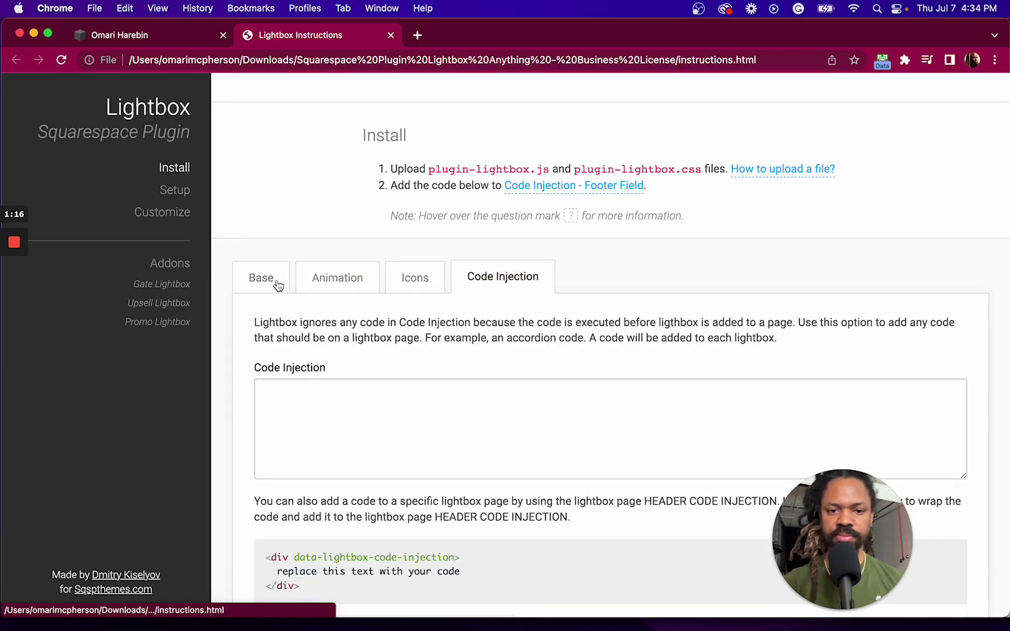
pyautogui.click(275, 284)
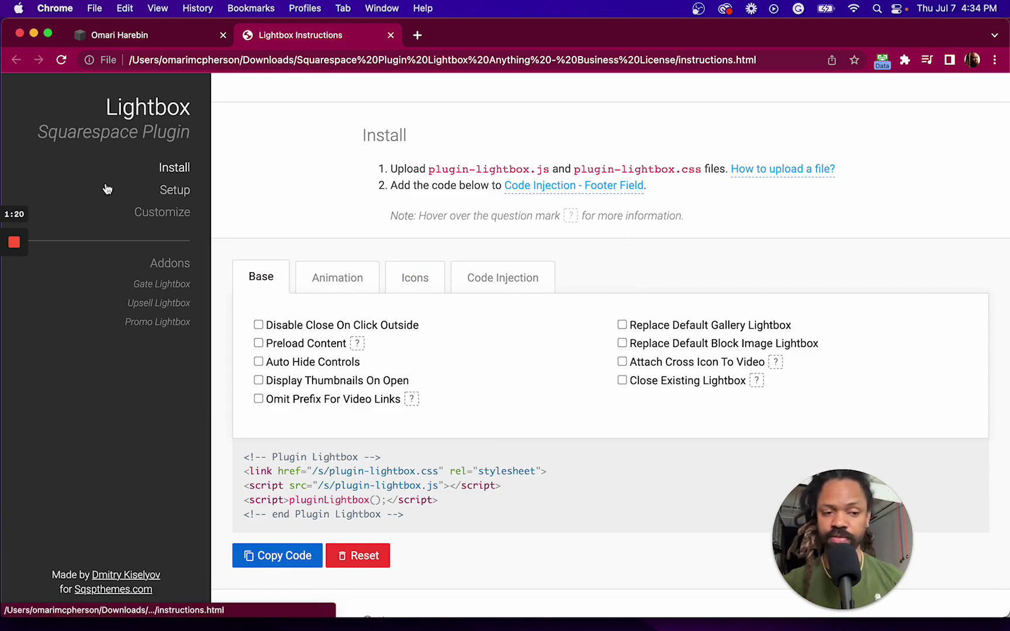
pyautogui.click(132, 35)
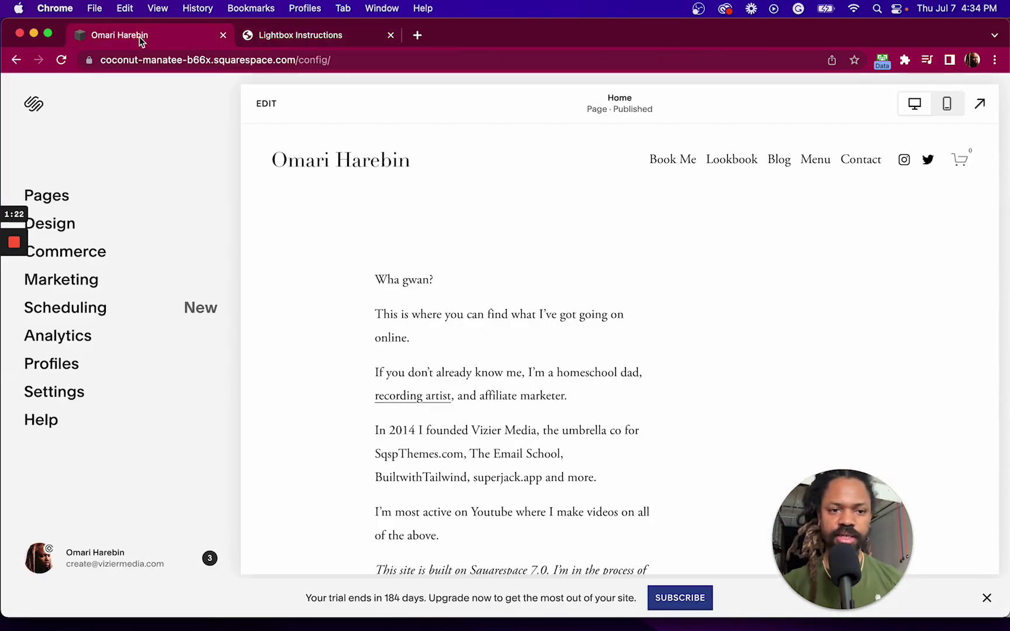
# - Paste the Lightbox plugin code into the Footer box under Settings > Advanced > Code Injection
pyautogui.click(89, 396)
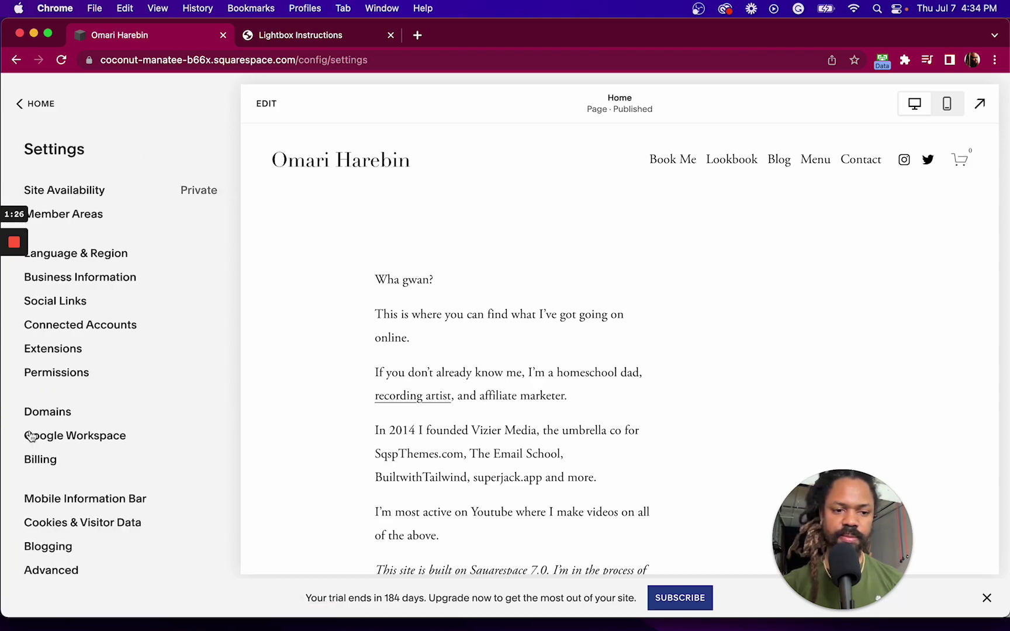
pyautogui.click(61, 572)
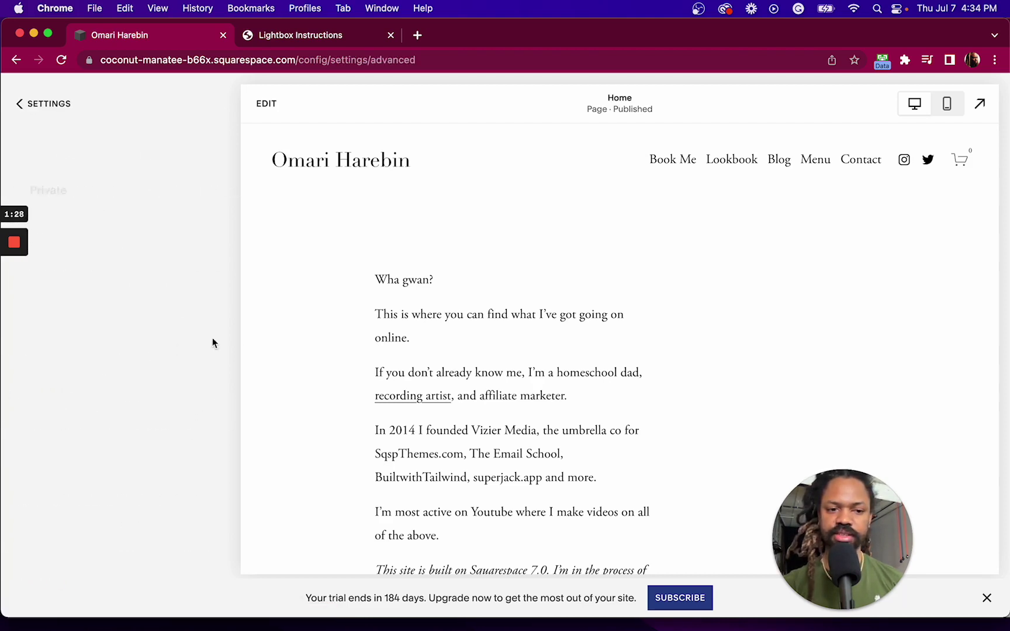
pyautogui.click(75, 244)
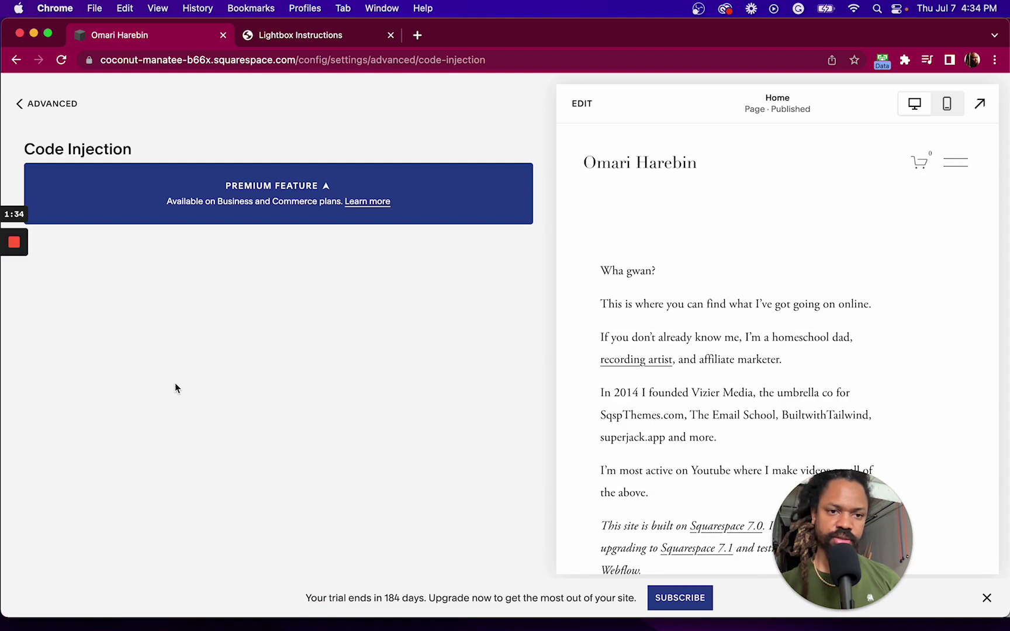
pyautogui.scroll(-6, 174, 378)
pyautogui.scroll(1, 176, 373)
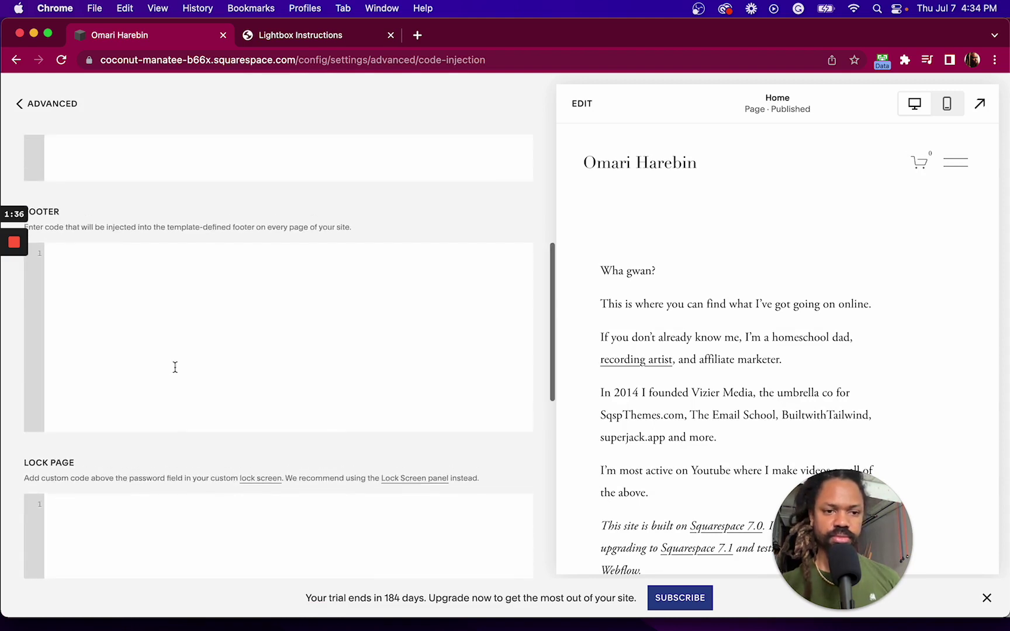
pyautogui.click(128, 316)
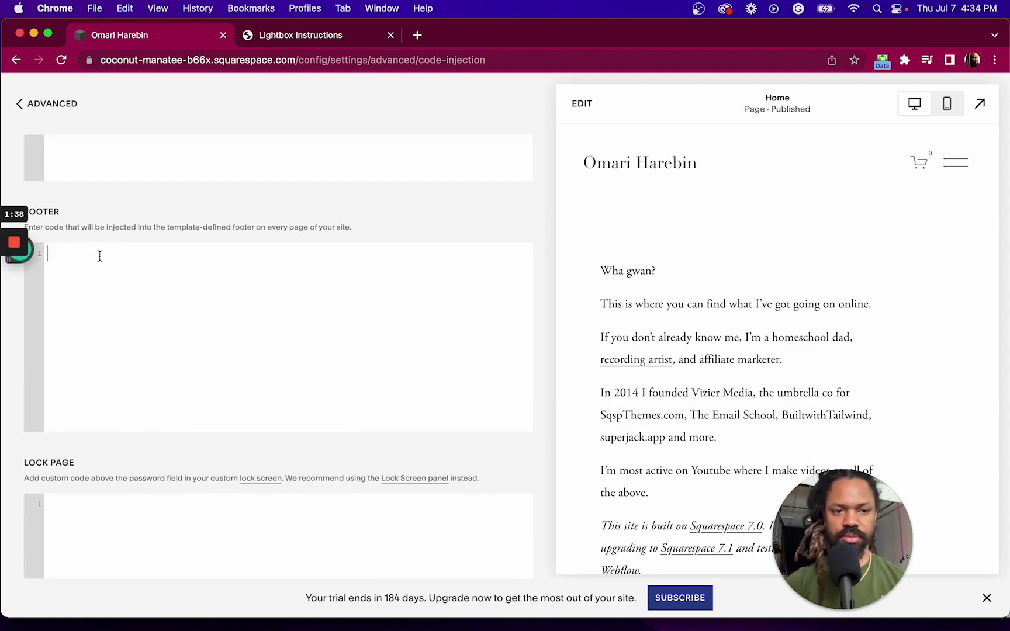
pyautogui.press('super+v')
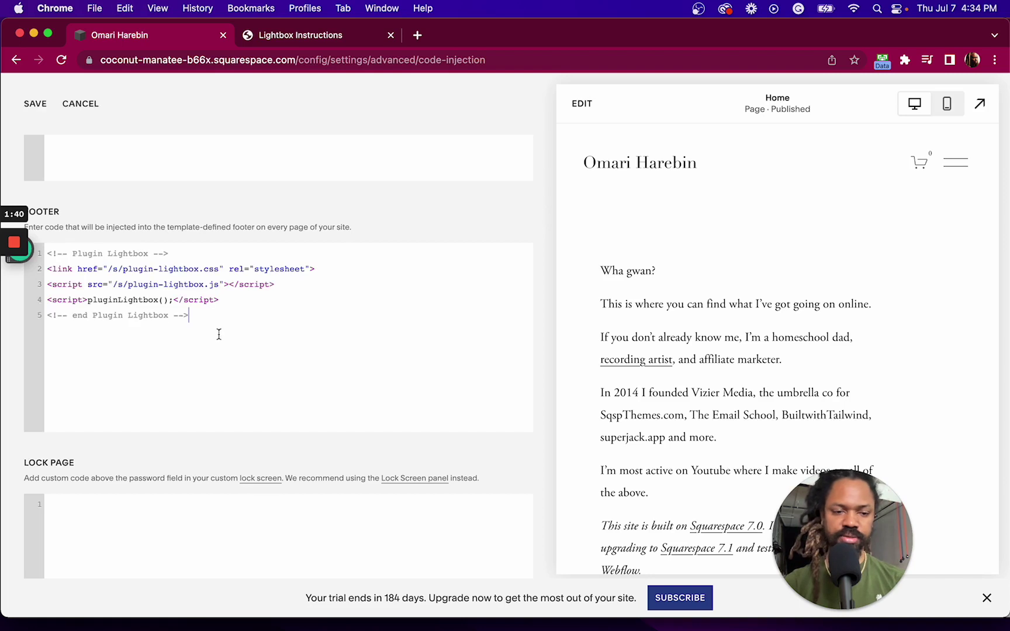
# - Save the footer code changes and return to the Advanced settings list
pyautogui.click(33, 111)
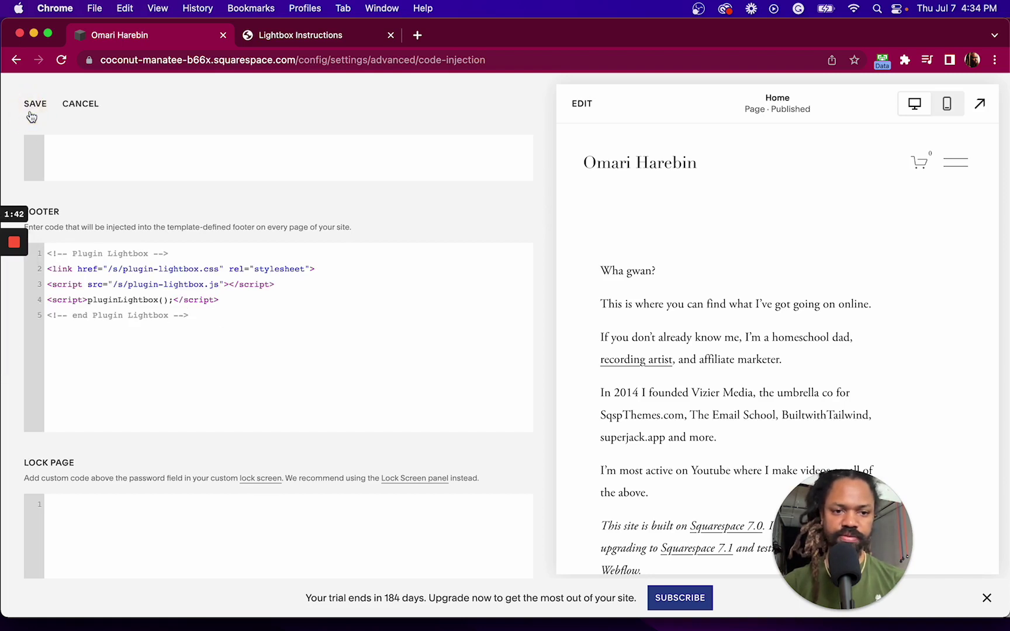
pyautogui.click(29, 107)
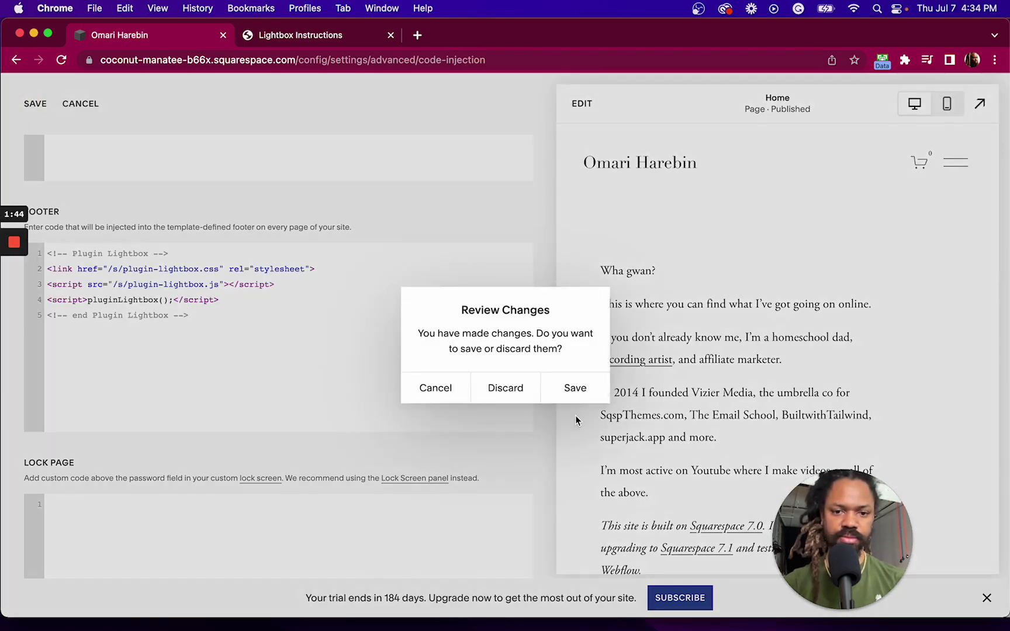
pyautogui.click(586, 381)
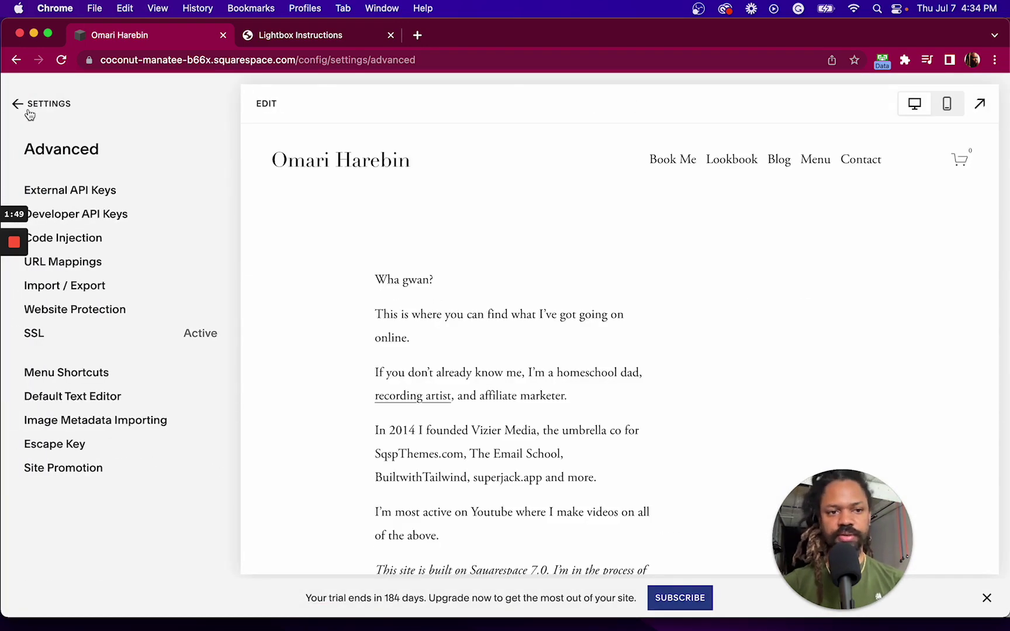
pyautogui.click(28, 106)
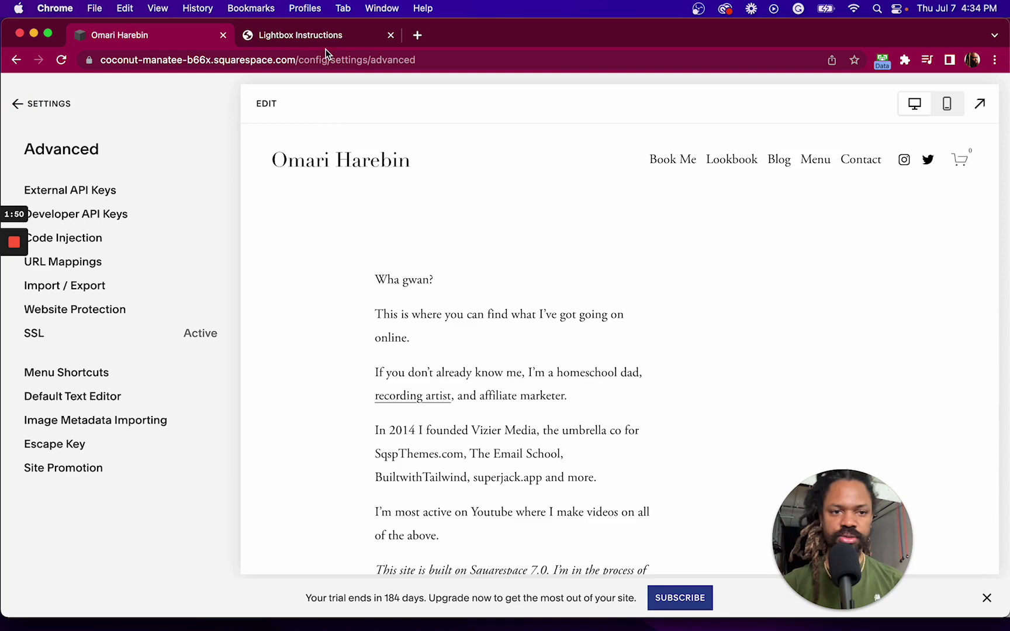
# - Read the Content Source Page URL format (#lightbox_page-url) in the Lightbox instructions, then return to Squarespace
pyautogui.click(305, 37)
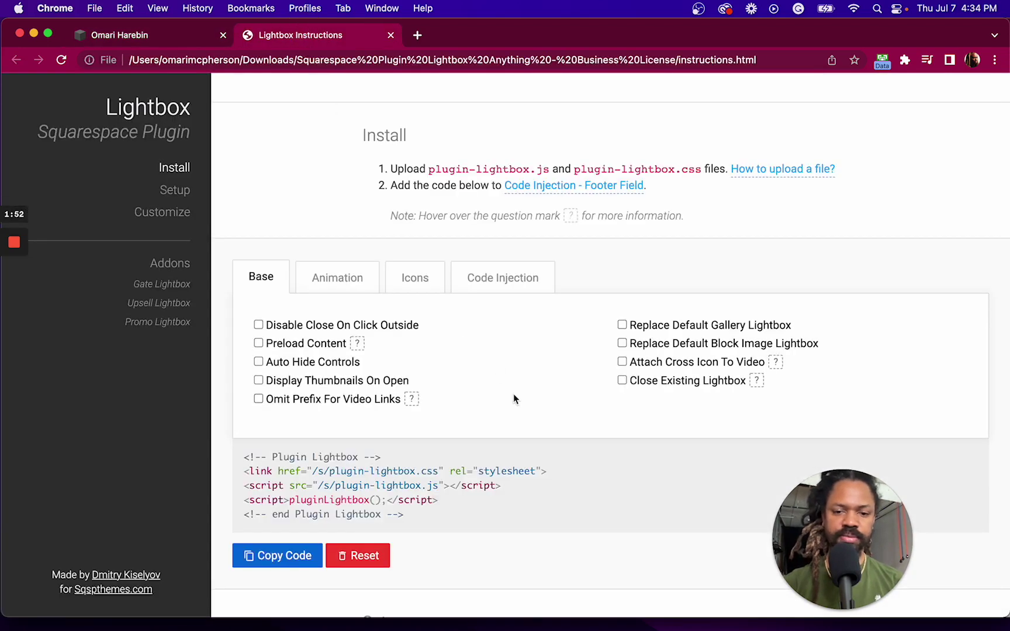
pyautogui.scroll(-7, 512, 395)
pyautogui.scroll(-1, 514, 396)
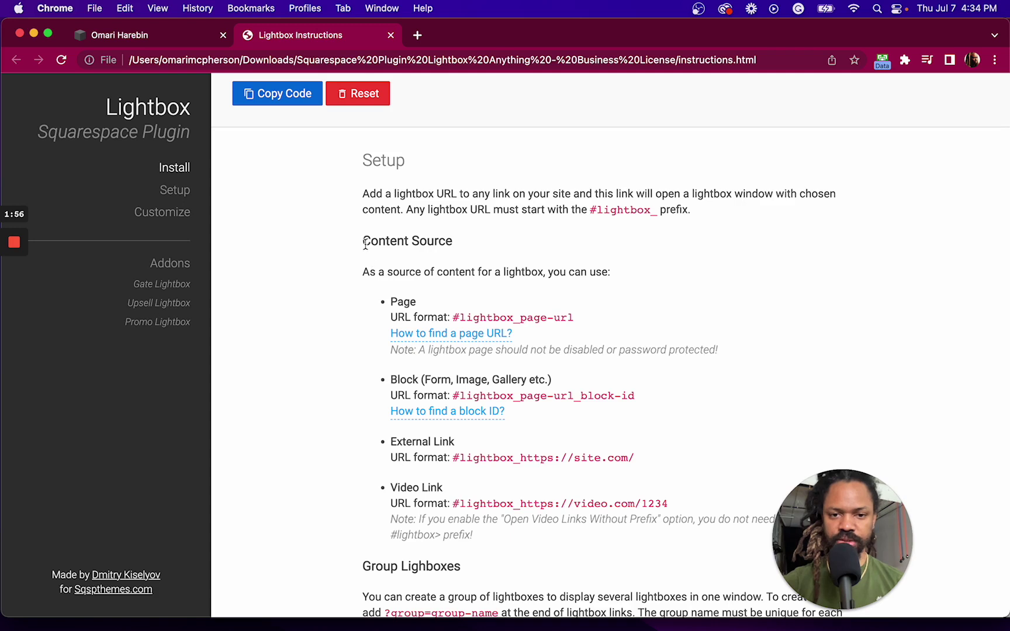
pyautogui.moveTo(365, 244); pyautogui.dragTo(463, 260)
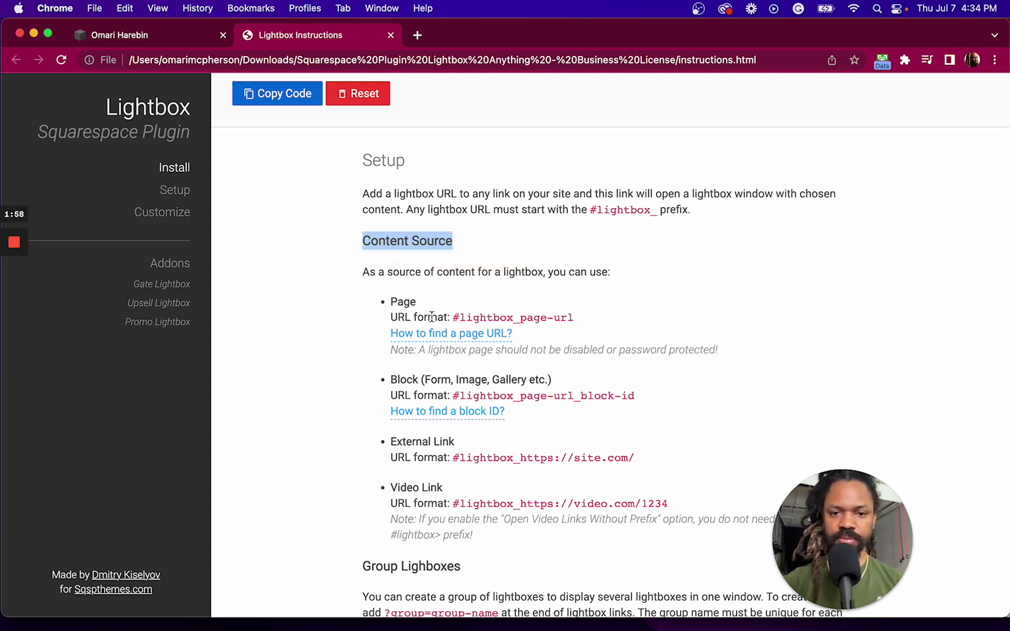
pyautogui.click(408, 298)
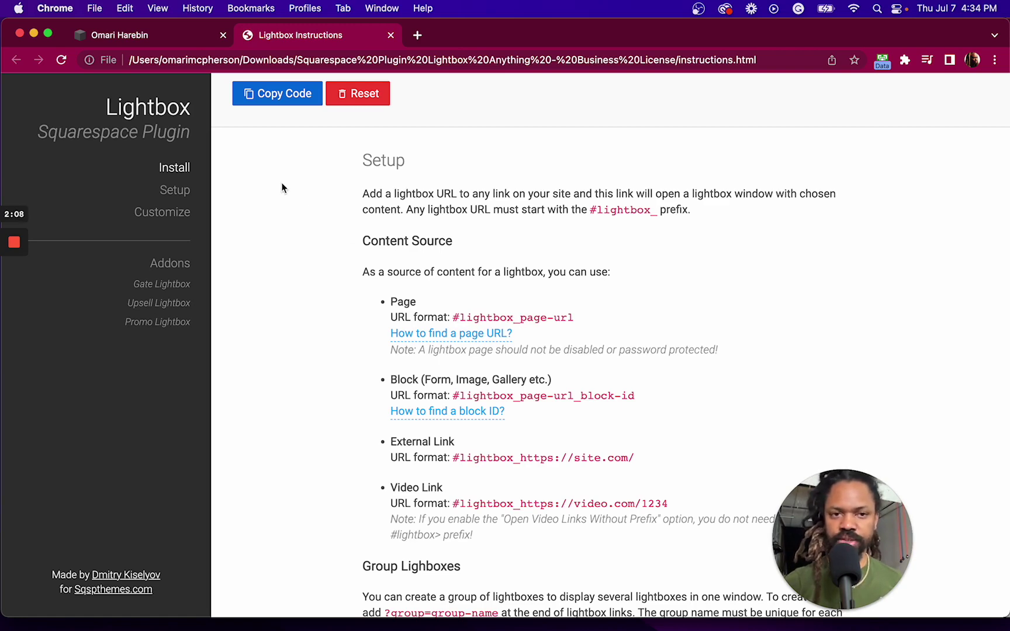
pyautogui.click(149, 35)
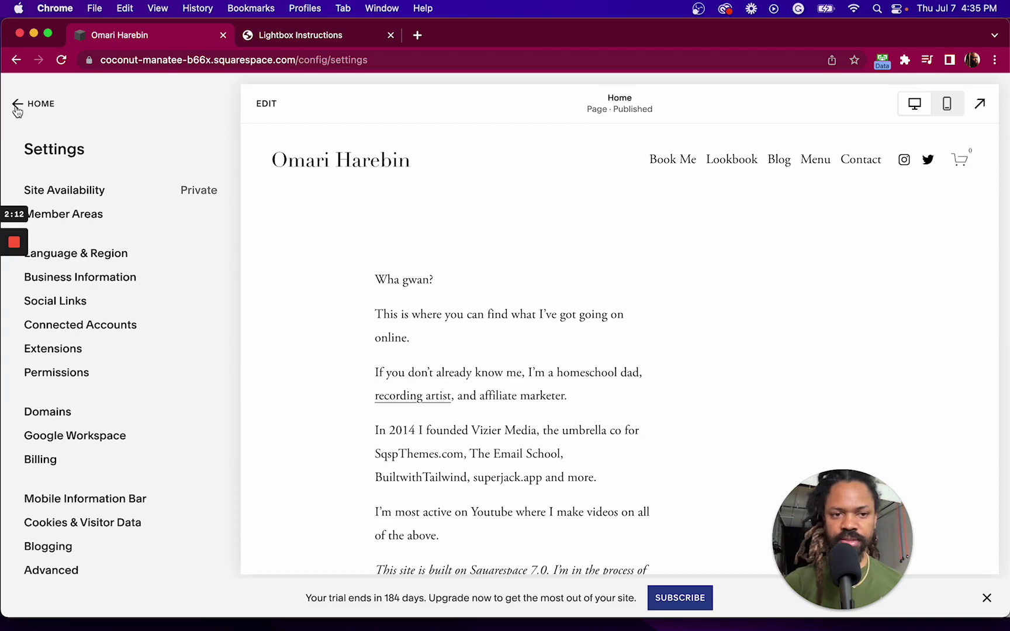
# - Edit the Home page intro text and open the link settings for 'recording artist'
pyautogui.click(17, 106)
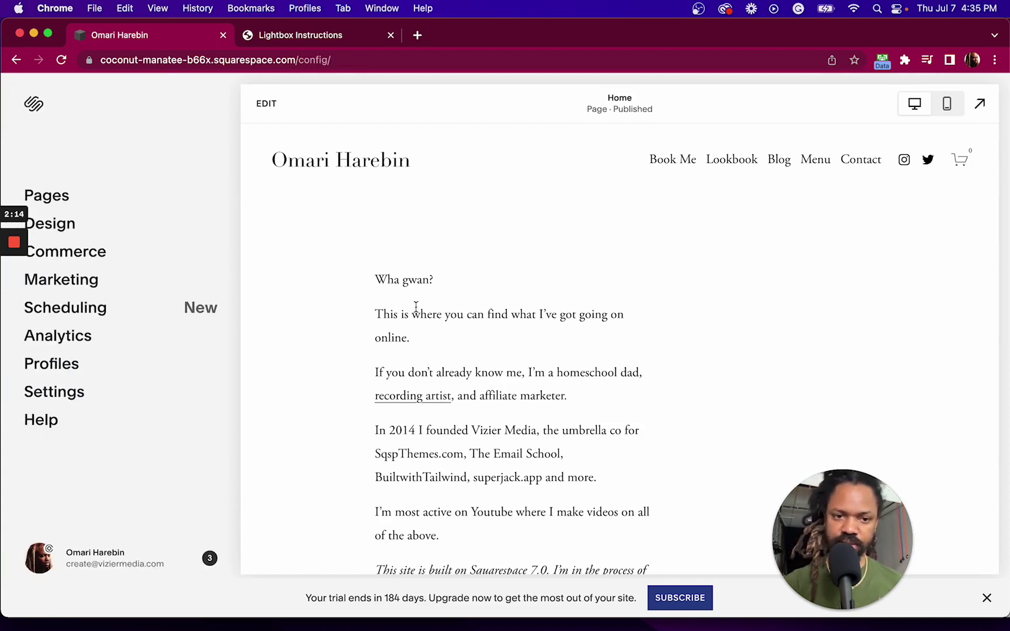
pyautogui.click(265, 106)
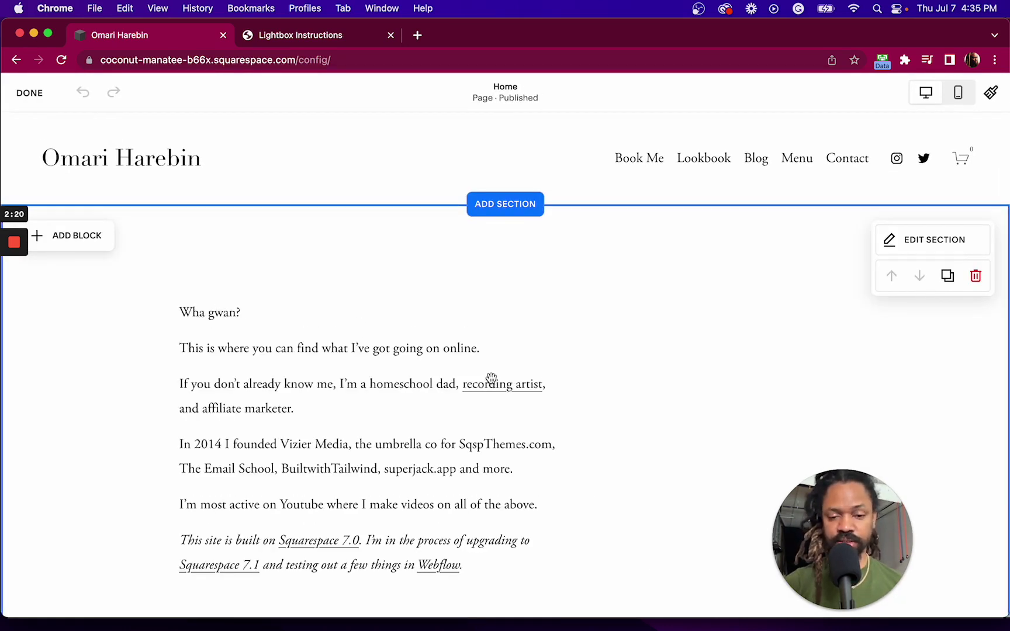
pyautogui.click(500, 389)
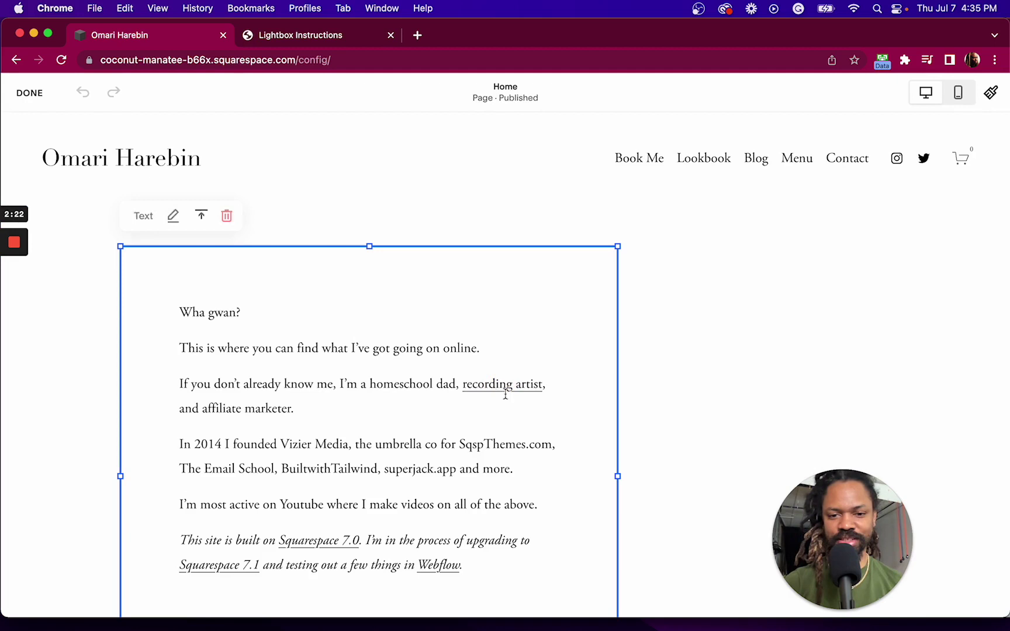
pyautogui.click(542, 385)
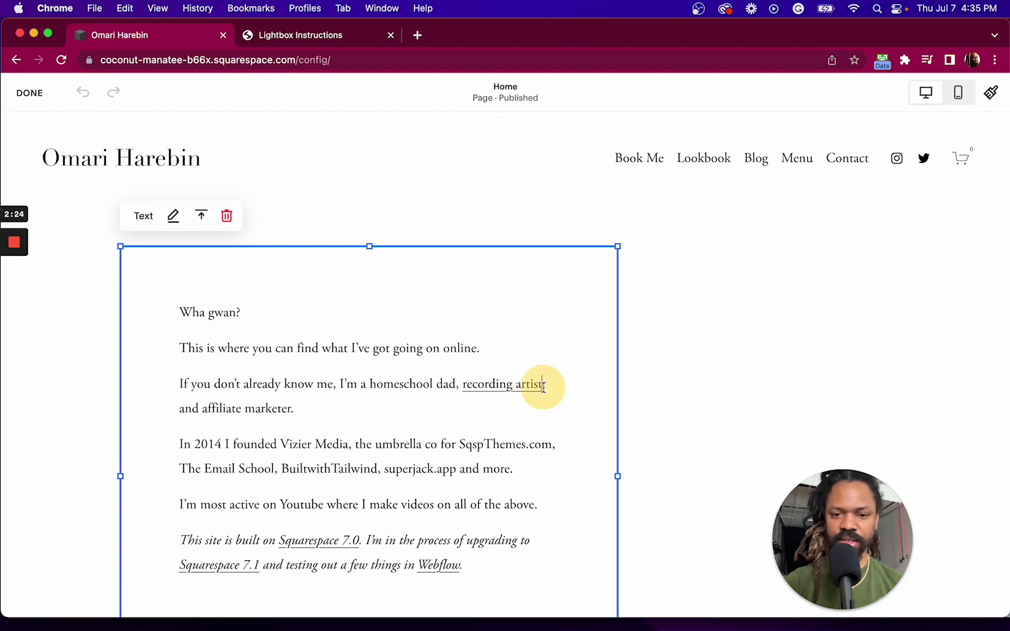
pyautogui.moveTo(544, 385); pyautogui.dragTo(463, 388)
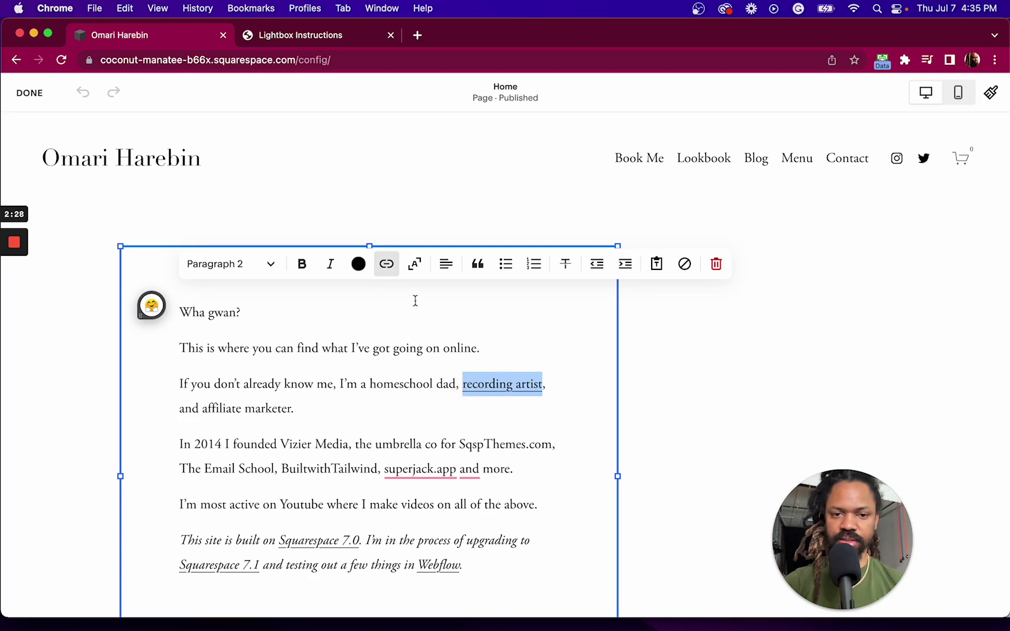
pyautogui.click(386, 266)
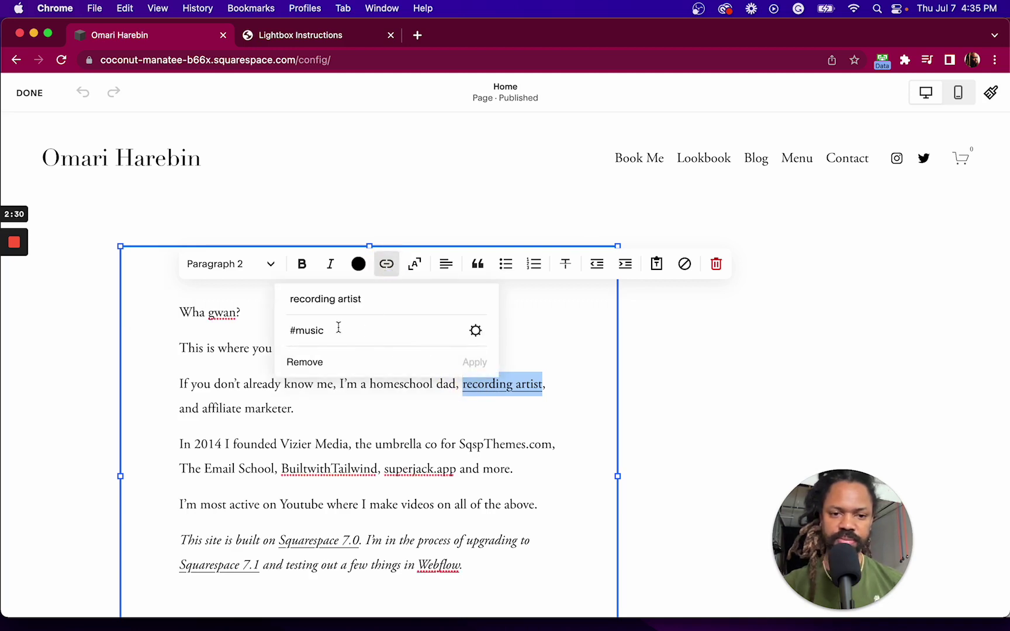
# - Change the link from #music to #lightbox_music, apply it, and save the page
pyautogui.click(338, 329)
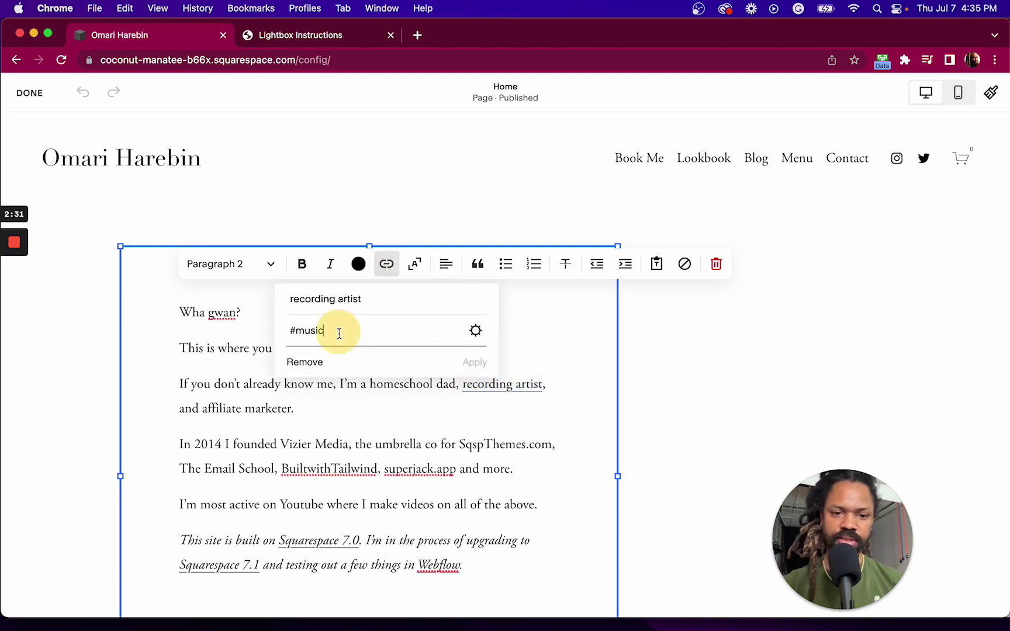
pyautogui.click(296, 332)
pyautogui.write('light')
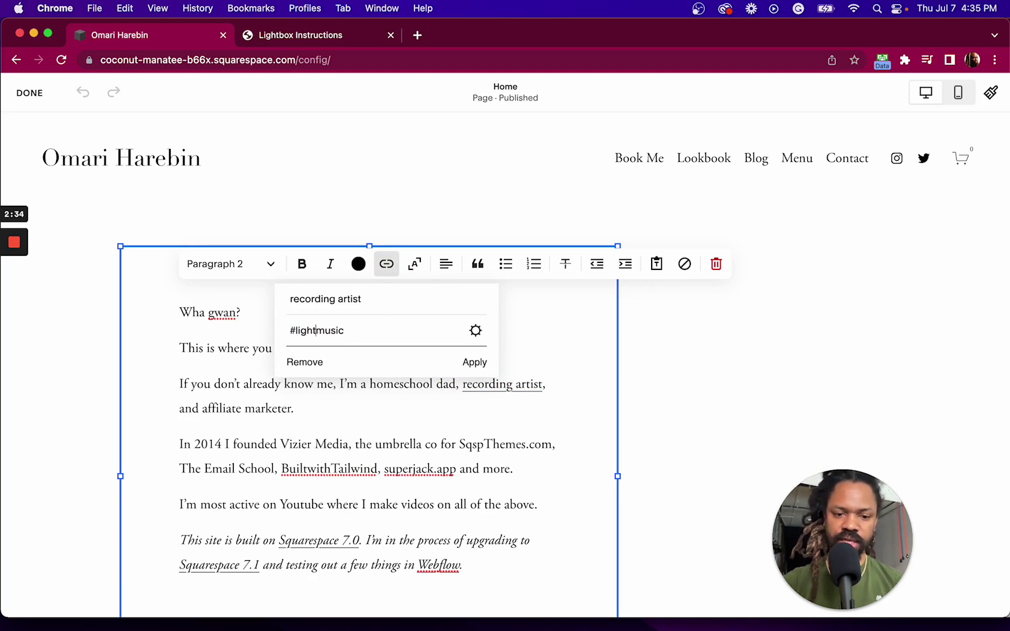
pyautogui.write('box_')
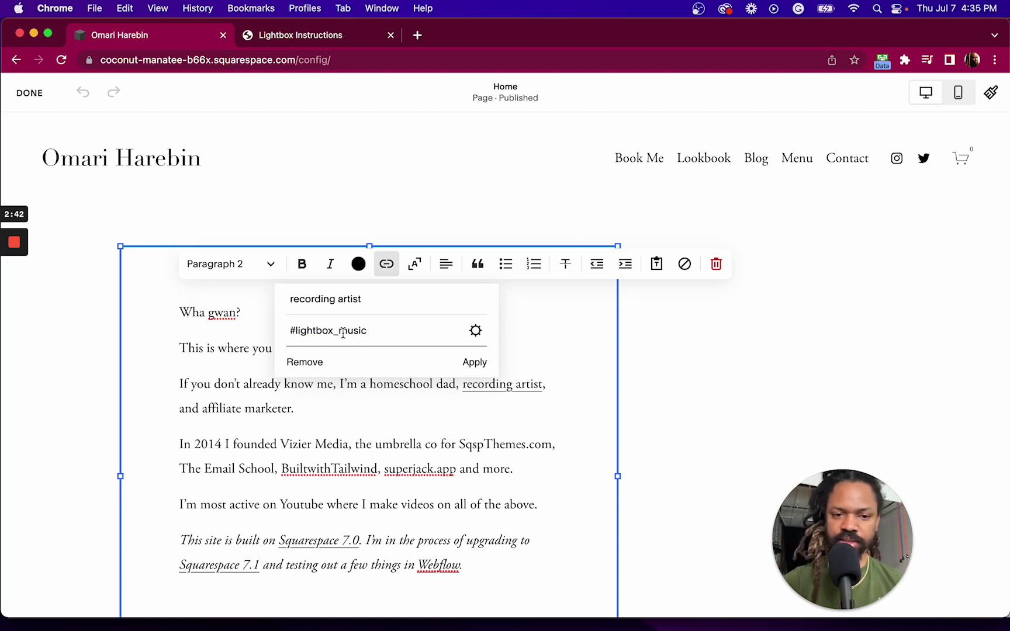
pyautogui.click(476, 362)
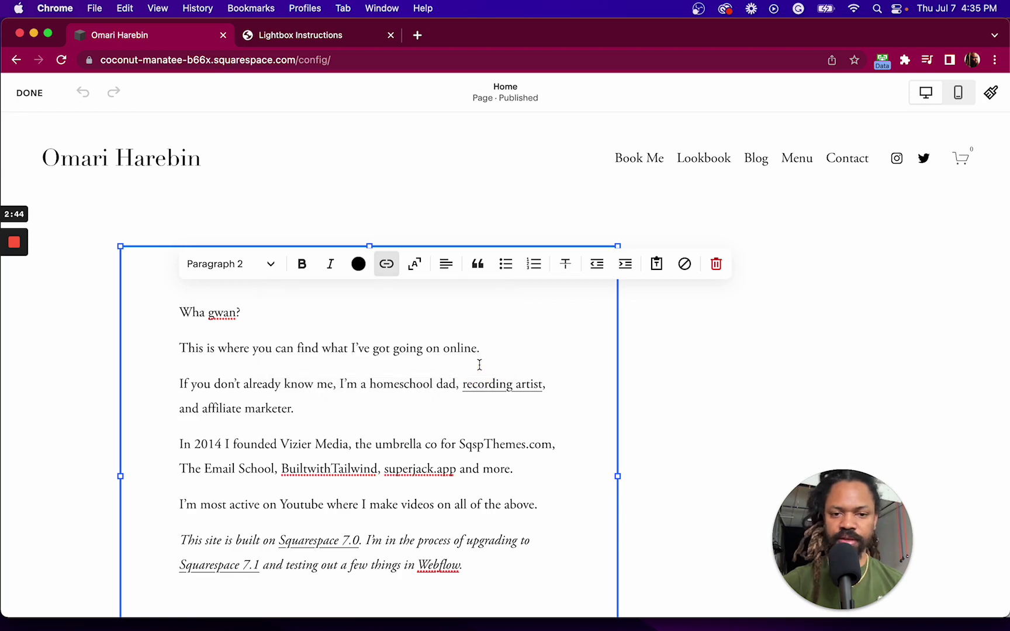
pyautogui.moveTo(36, 97)
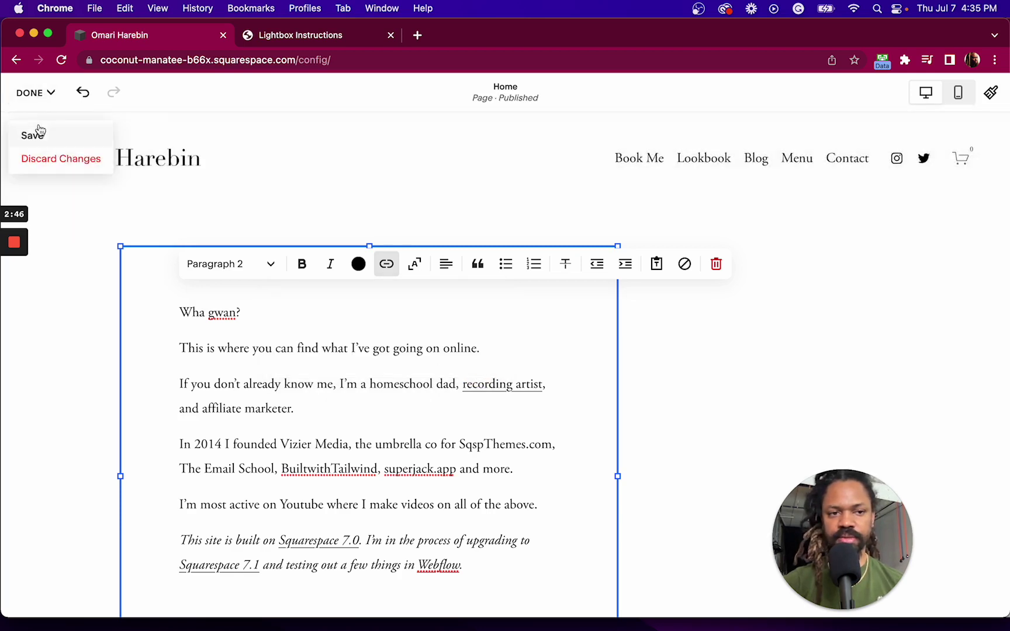
pyautogui.click(38, 137)
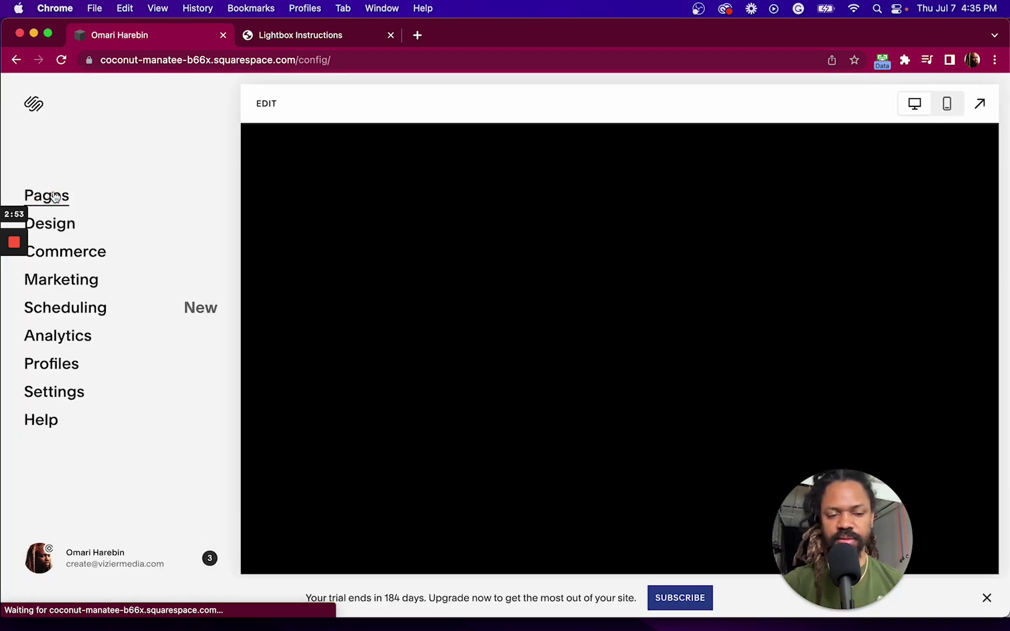
# - Add a blank Not Linked page named 'Music' and open it for editing
pyautogui.click(54, 197)
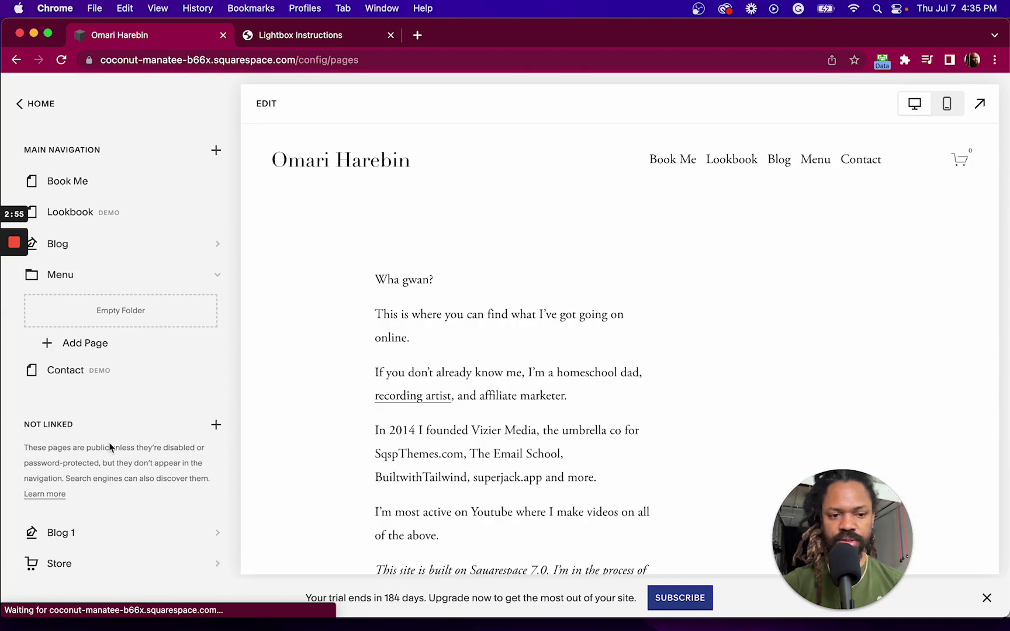
pyautogui.scroll(-2, 114, 458)
pyautogui.scroll(2, 119, 470)
pyautogui.scroll(-2, 118, 468)
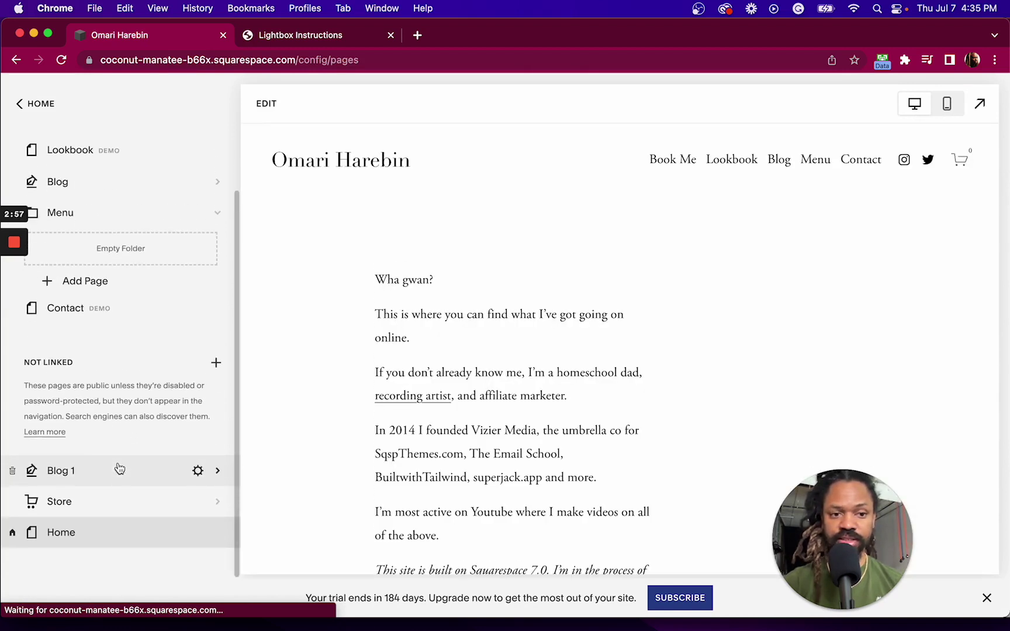
pyautogui.click(216, 363)
pyautogui.click(350, 186)
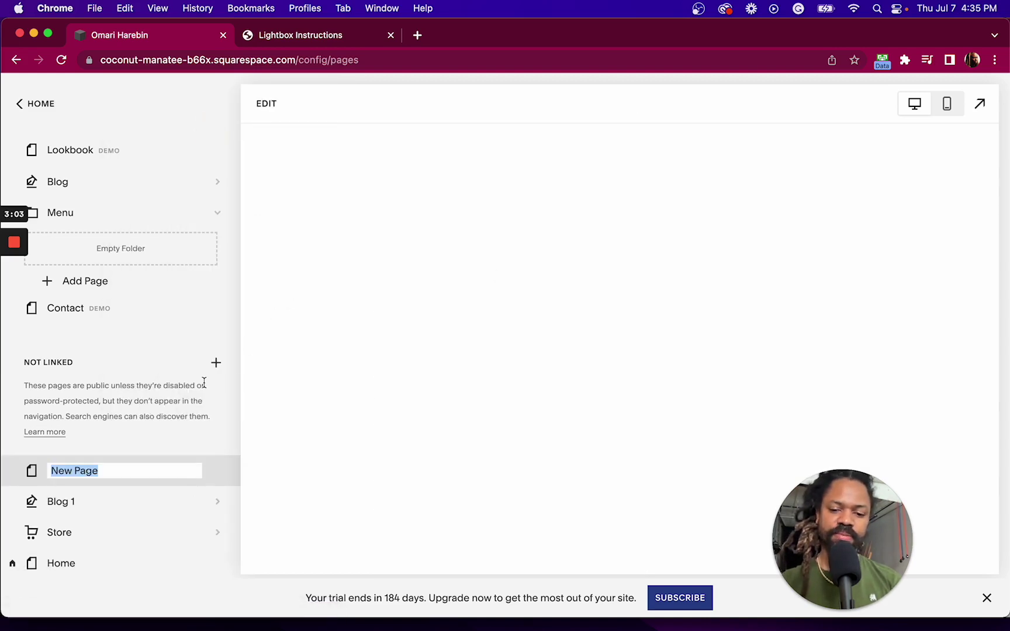
pyautogui.write('Music')
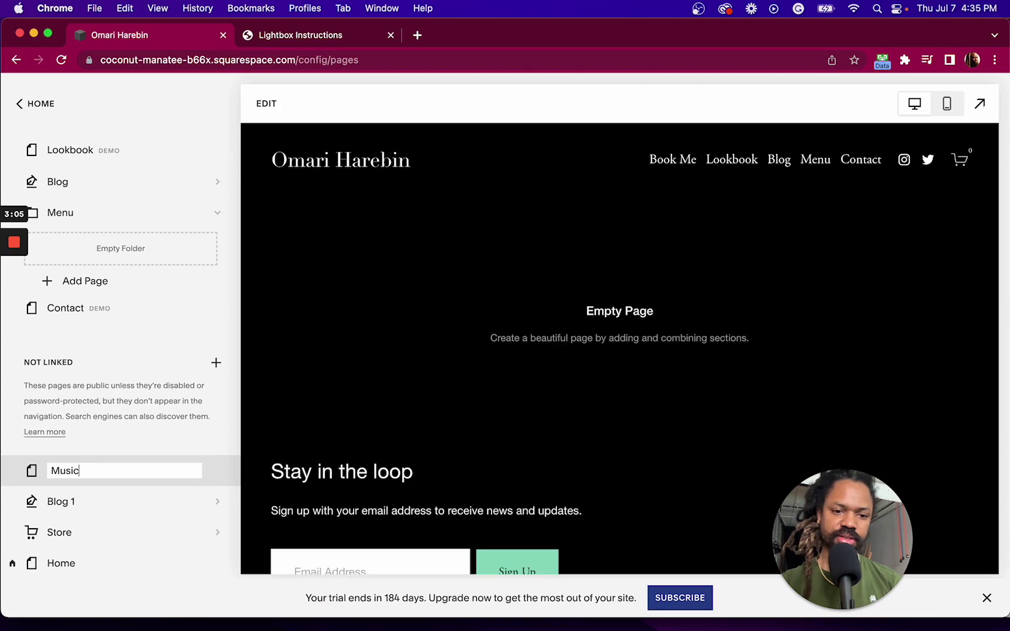
pyautogui.click(109, 435)
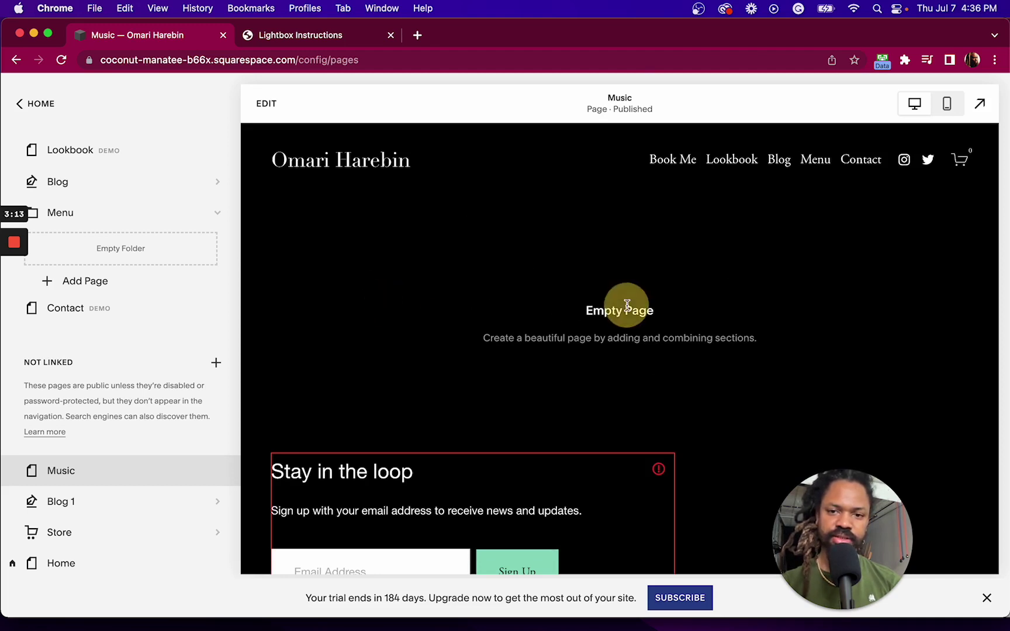
pyautogui.click(268, 100)
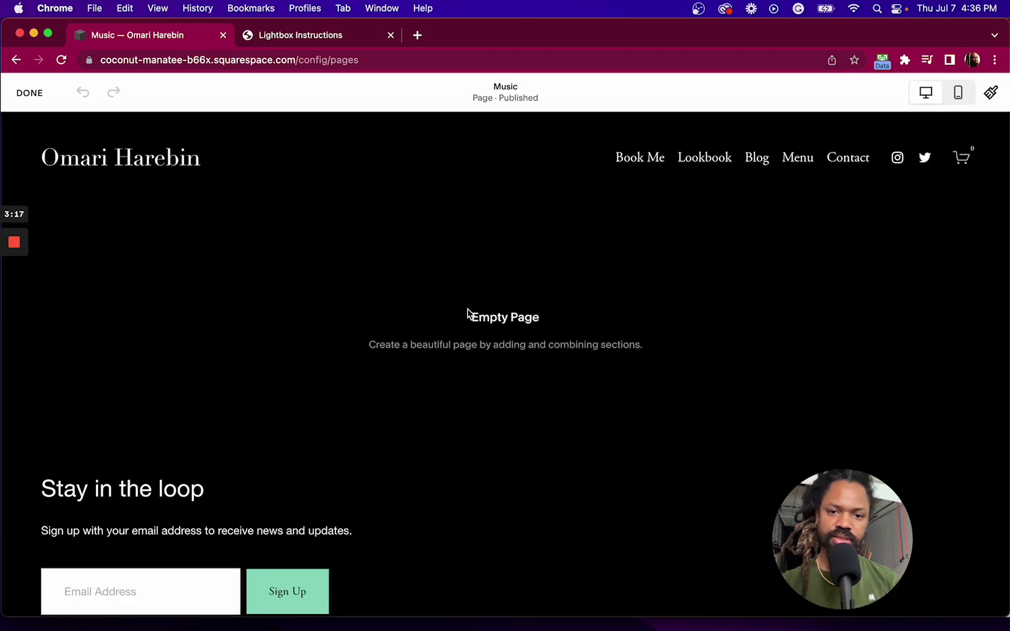
# - Insert the Headlines section with 'Make it stand out.' text, Dream it/Build it/Grow it accordion and image
pyautogui.click(518, 293)
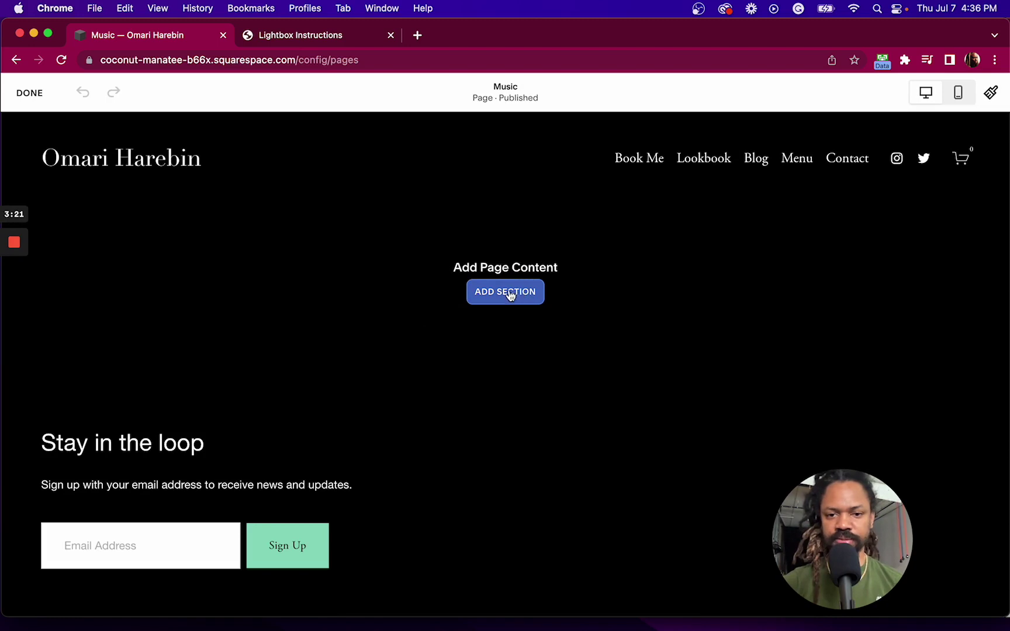
pyautogui.click(510, 295)
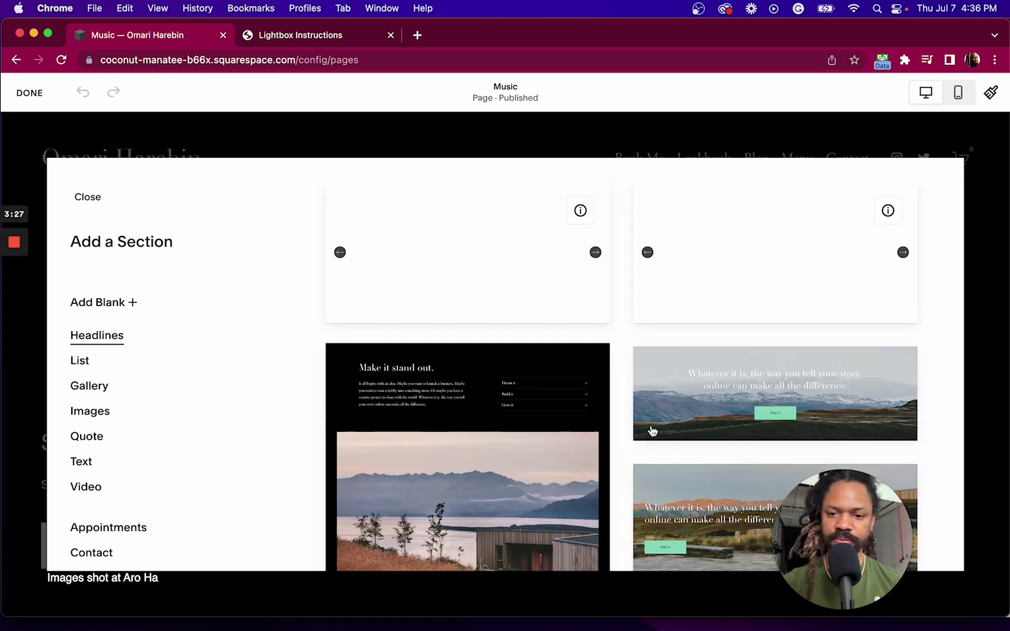
pyautogui.click(409, 401)
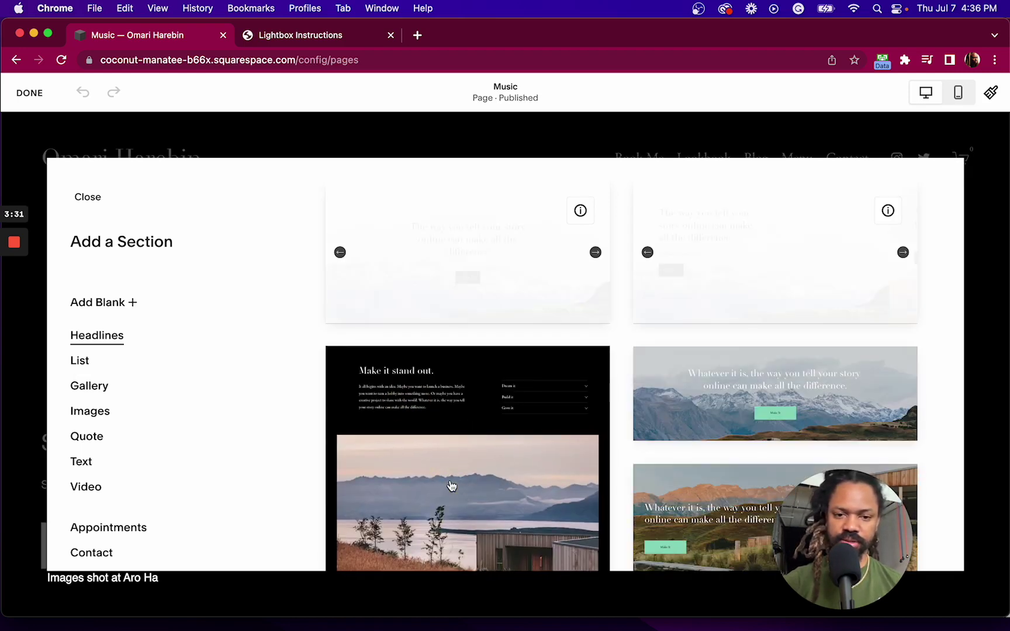
pyautogui.click(451, 486)
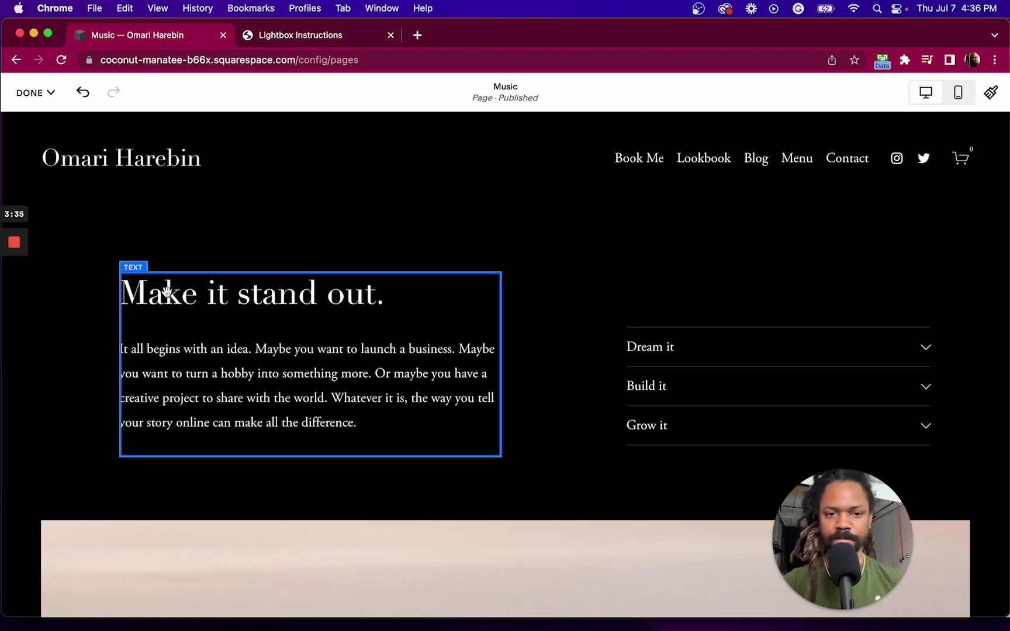
pyautogui.click(31, 96)
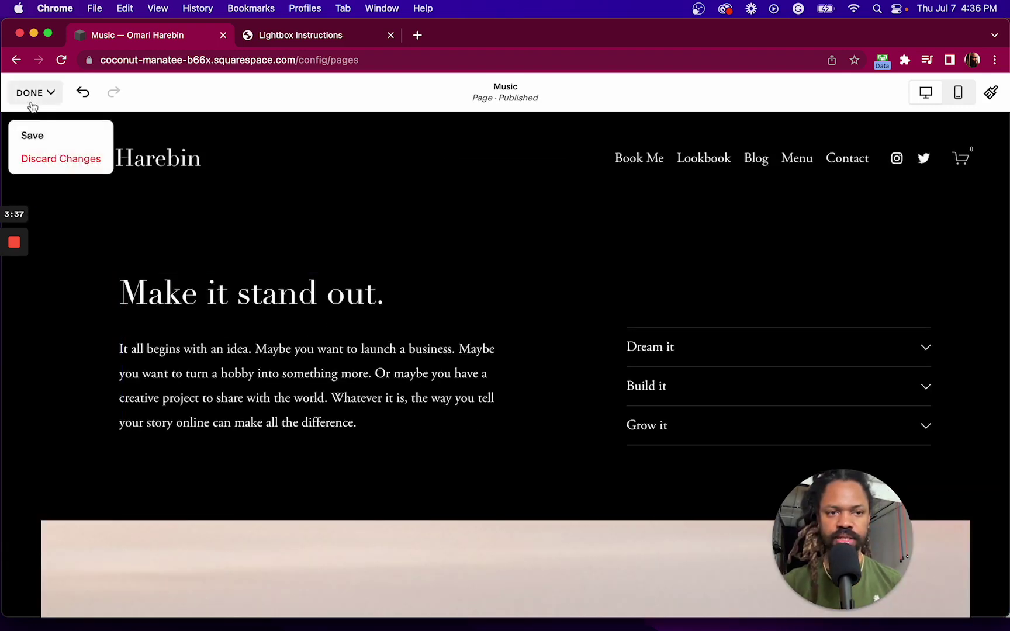
# - Save the Music page, then test the recording artist link's lightbox, scrolling it before closing
pyautogui.click(32, 136)
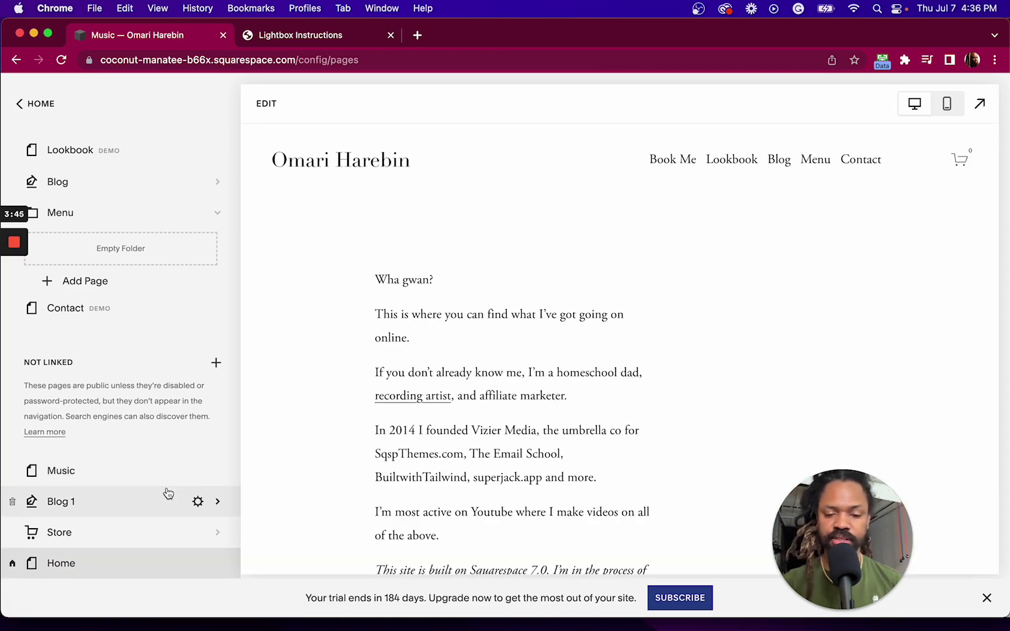
pyautogui.click(410, 395)
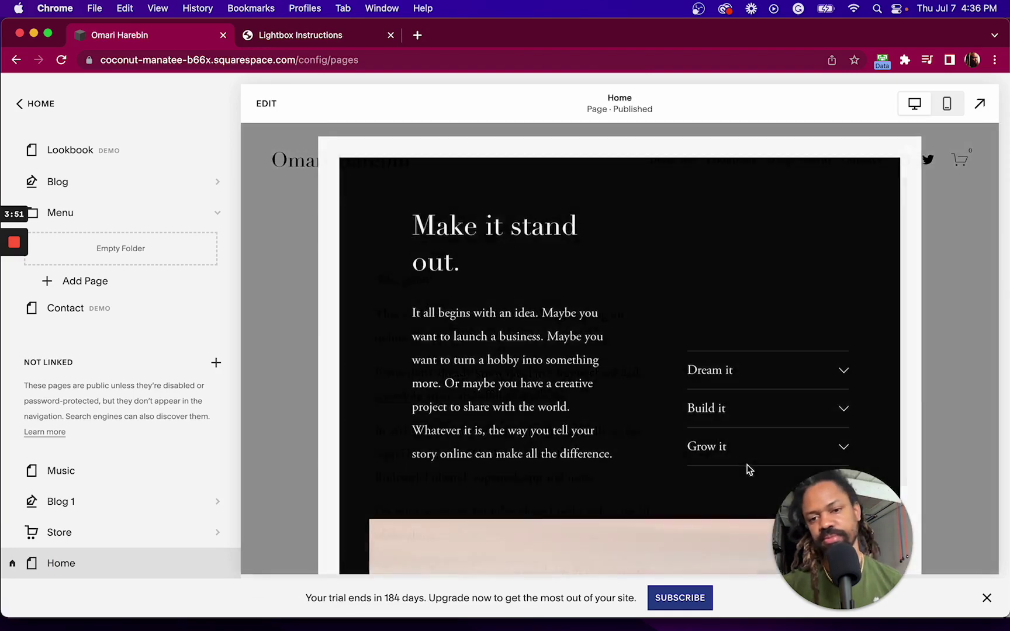
pyautogui.scroll(-3, 605, 306)
pyautogui.scroll(-5, 606, 306)
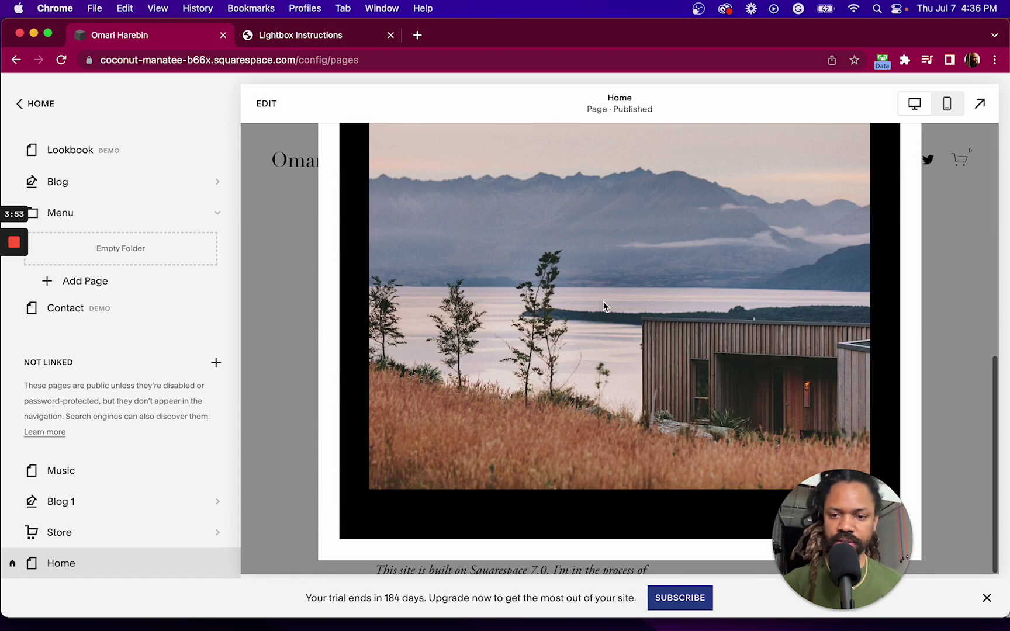
pyautogui.scroll(8, 602, 302)
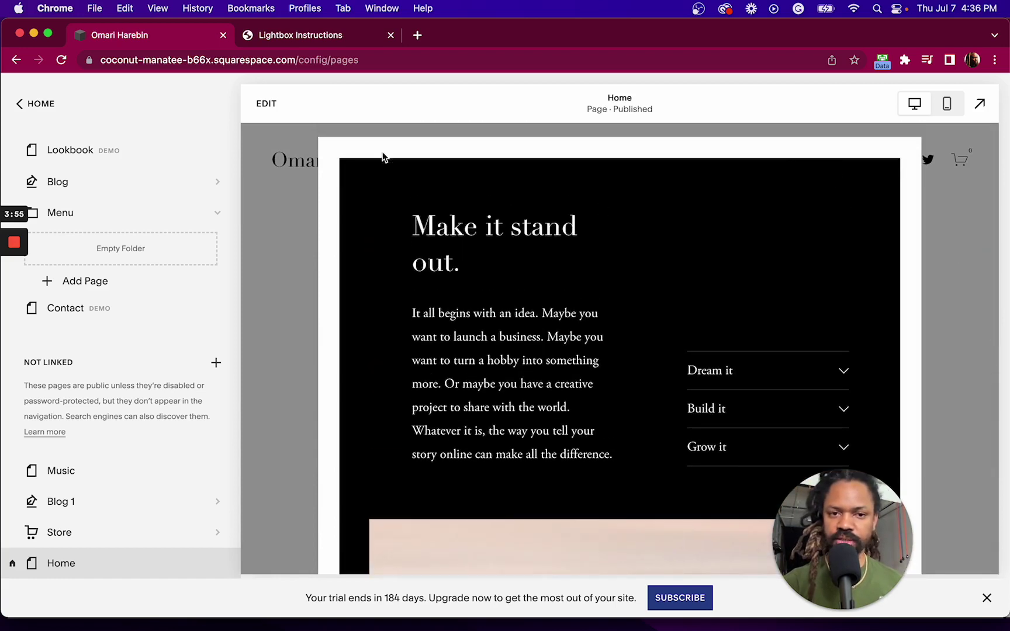
pyautogui.click(280, 189)
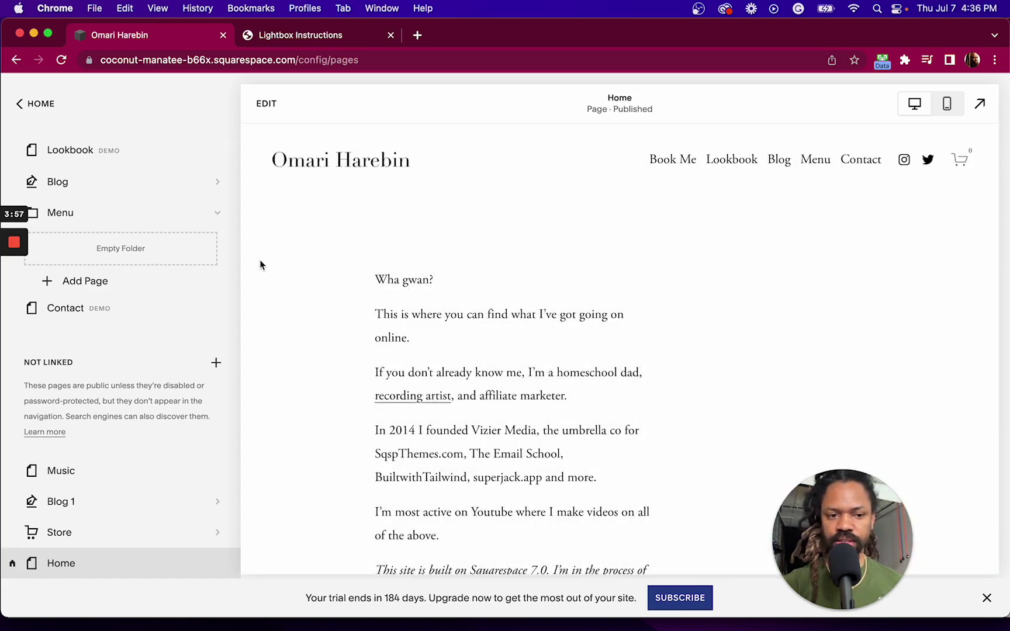
# - Open the Music page from the Not Linked pages list
pyautogui.scroll(3, 96, 243)
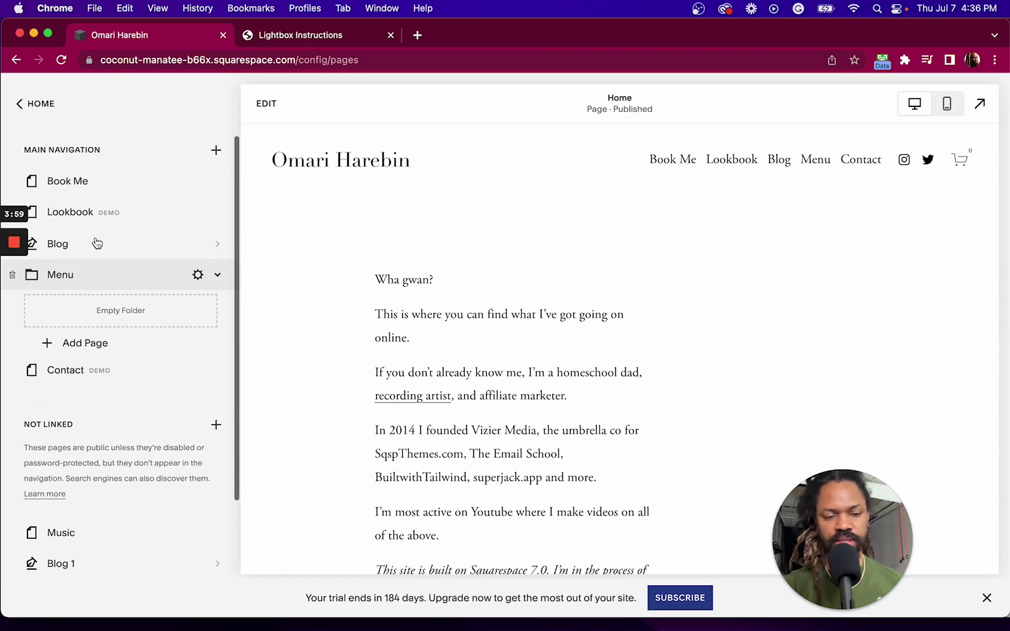
pyautogui.scroll(-4, 132, 336)
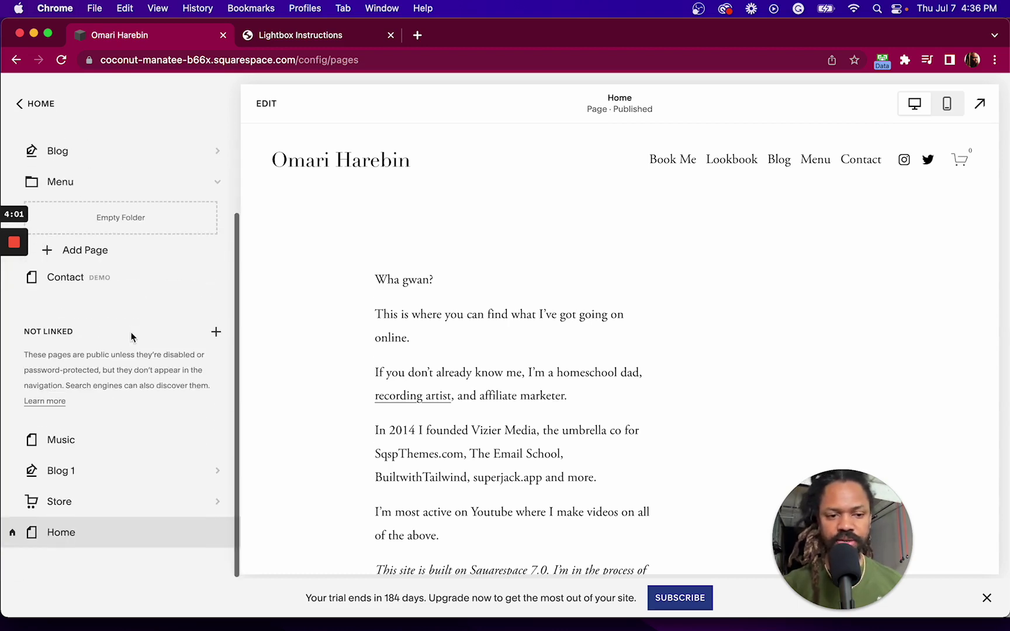
pyautogui.click(83, 444)
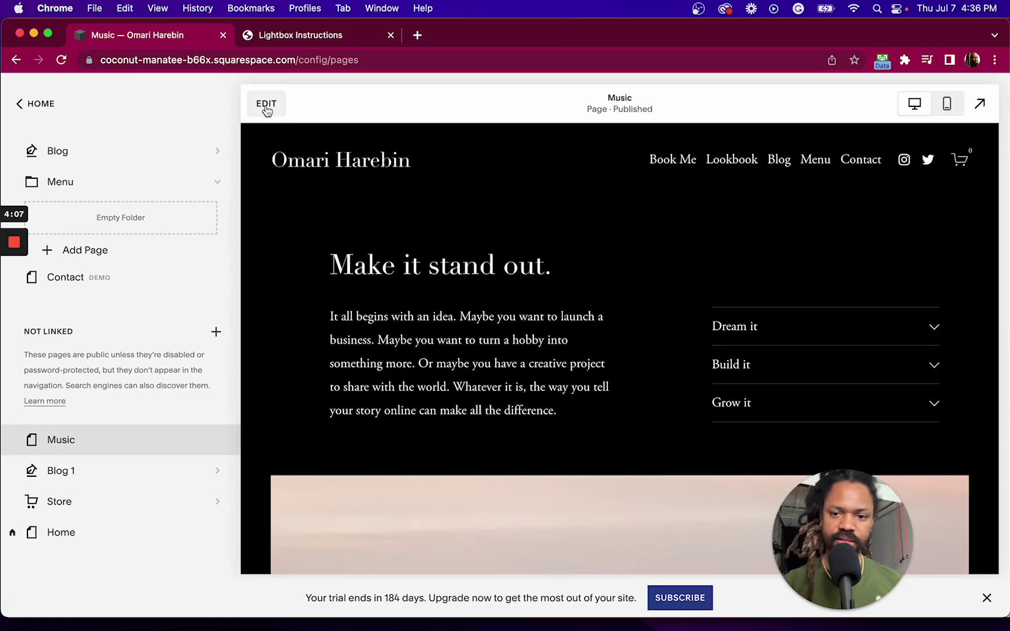
# - Enter edit mode and shift the Music page text block further right
pyautogui.click(267, 105)
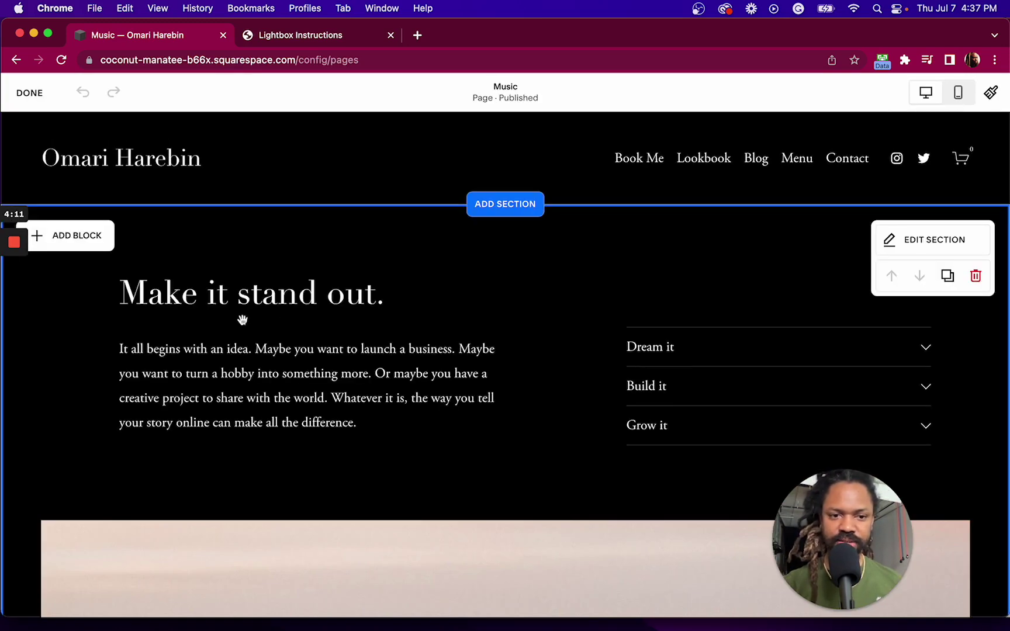
pyautogui.moveTo(205, 324); pyautogui.dragTo(475, 377)
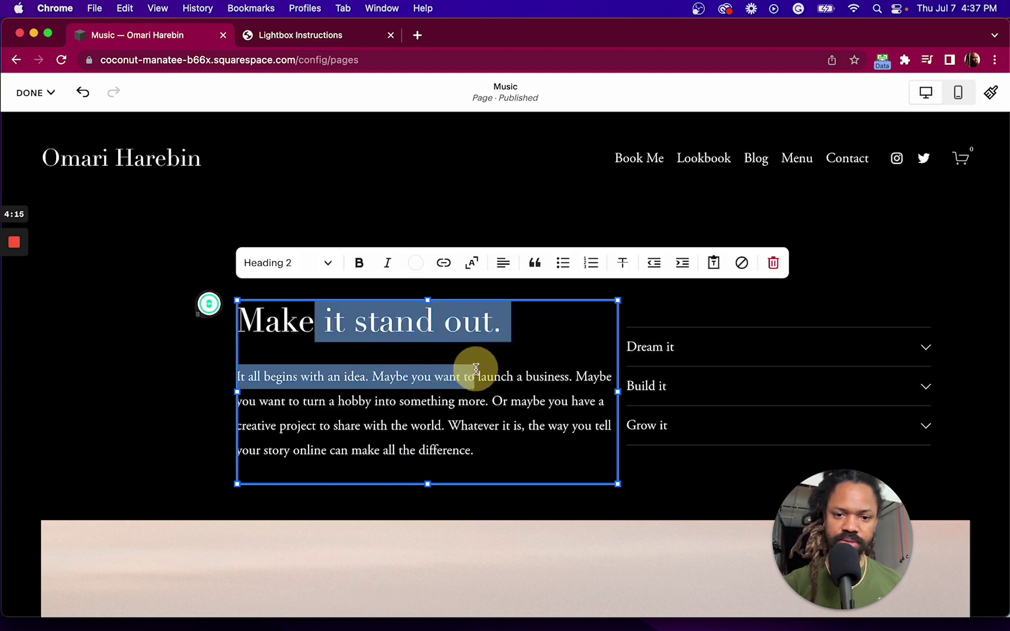
pyautogui.moveTo(442, 299)
pyautogui.mouseDown()
pyautogui.moveTo(552, 377)
pyautogui.moveTo(565, 446)
pyautogui.mouseUp()
pyautogui.click(81, 366)
# - Raise the mountain image to sit directly under the text, then save the page
pyautogui.moveTo(248, 566); pyautogui.dragTo(269, 508)
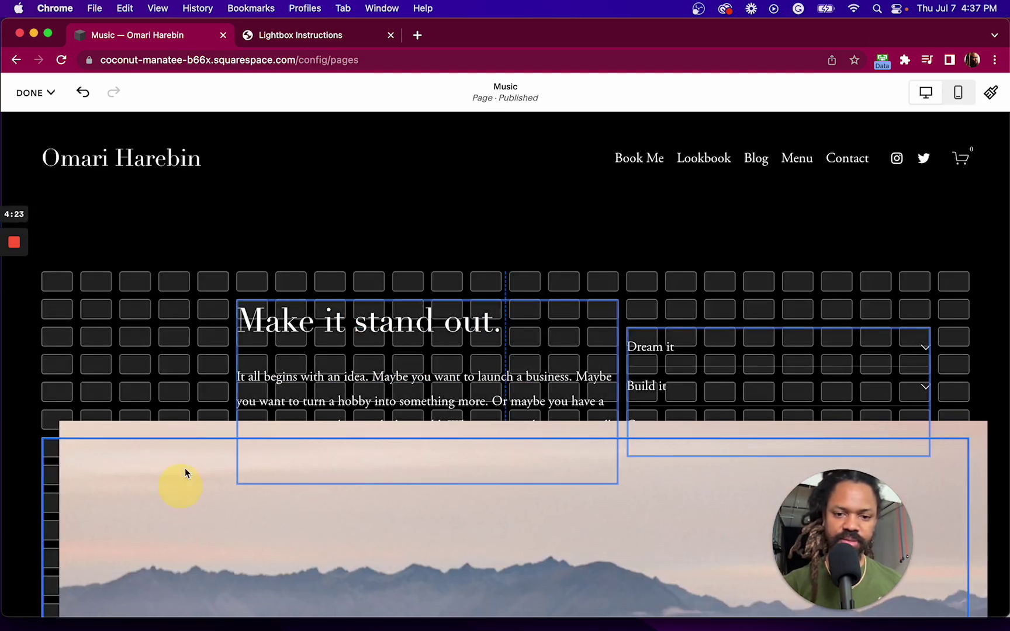
pyautogui.moveTo(185, 468); pyautogui.dragTo(196, 435)
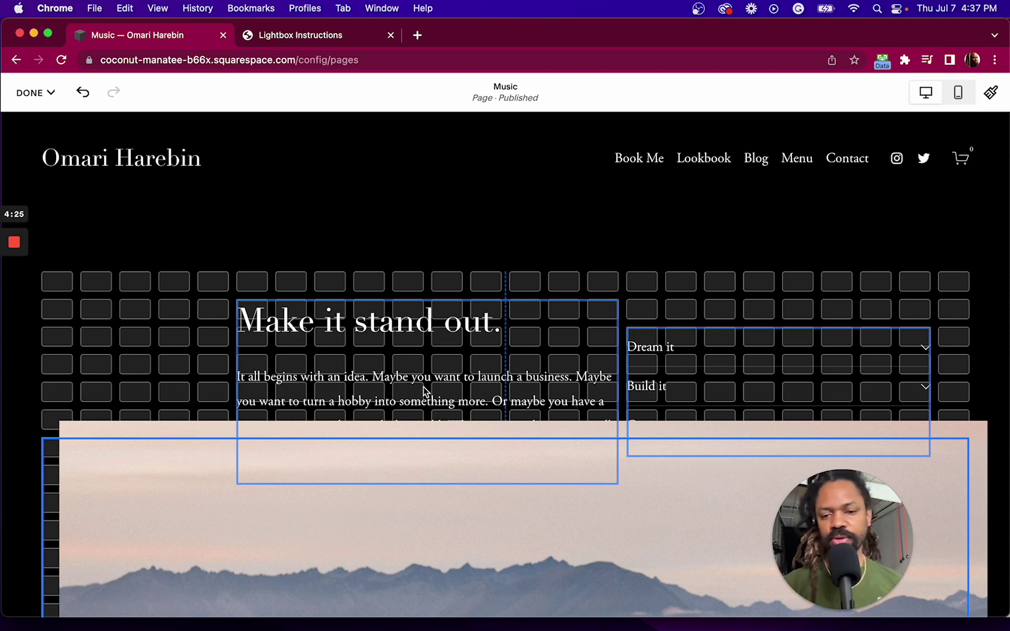
pyautogui.moveTo(423, 387); pyautogui.dragTo(422, 387)
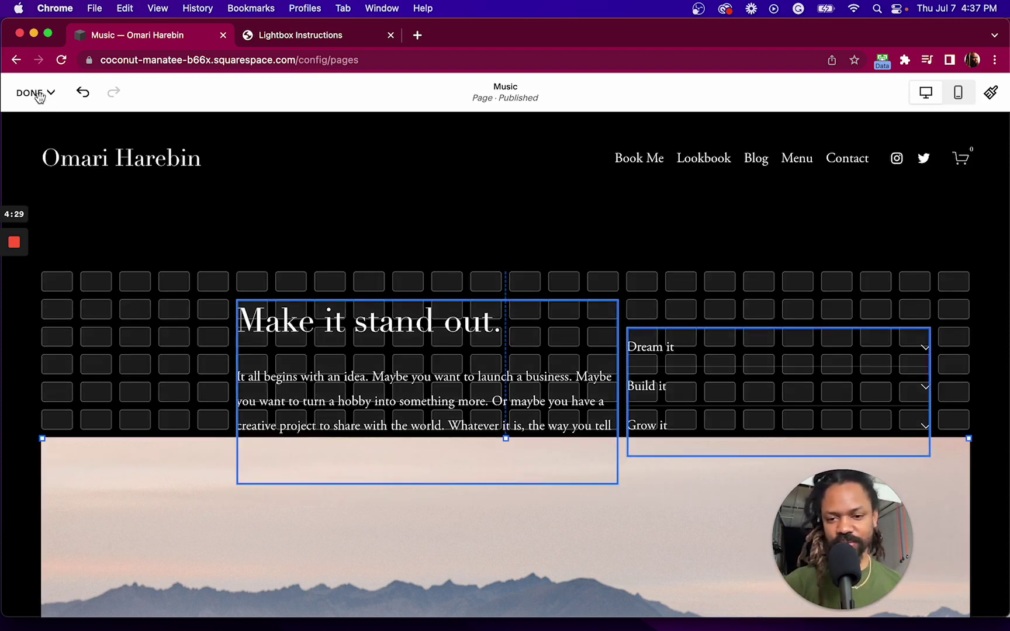
pyautogui.click(40, 101)
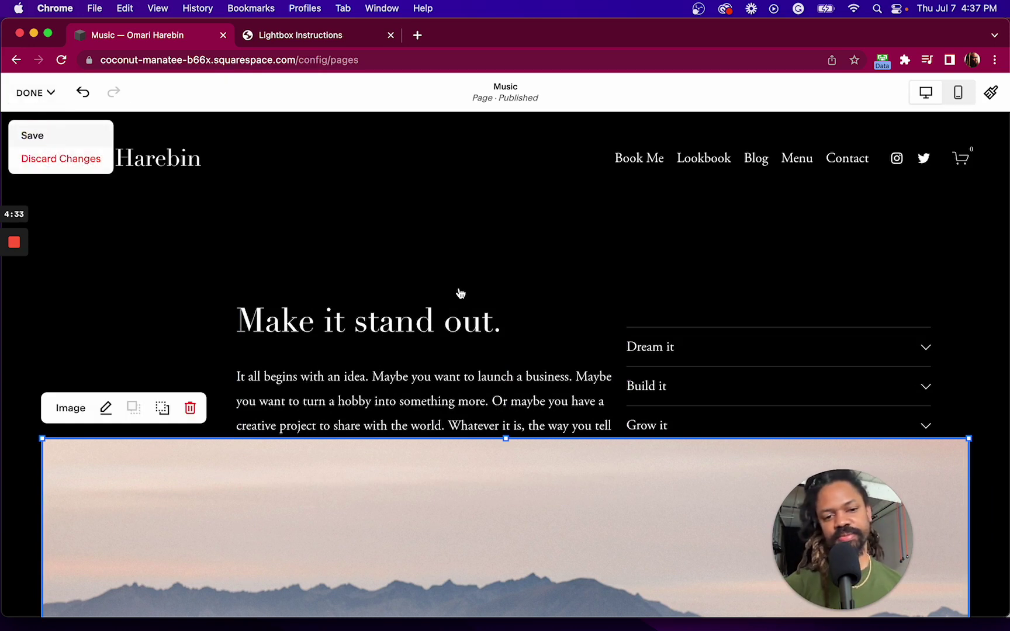
pyautogui.click(23, 136)
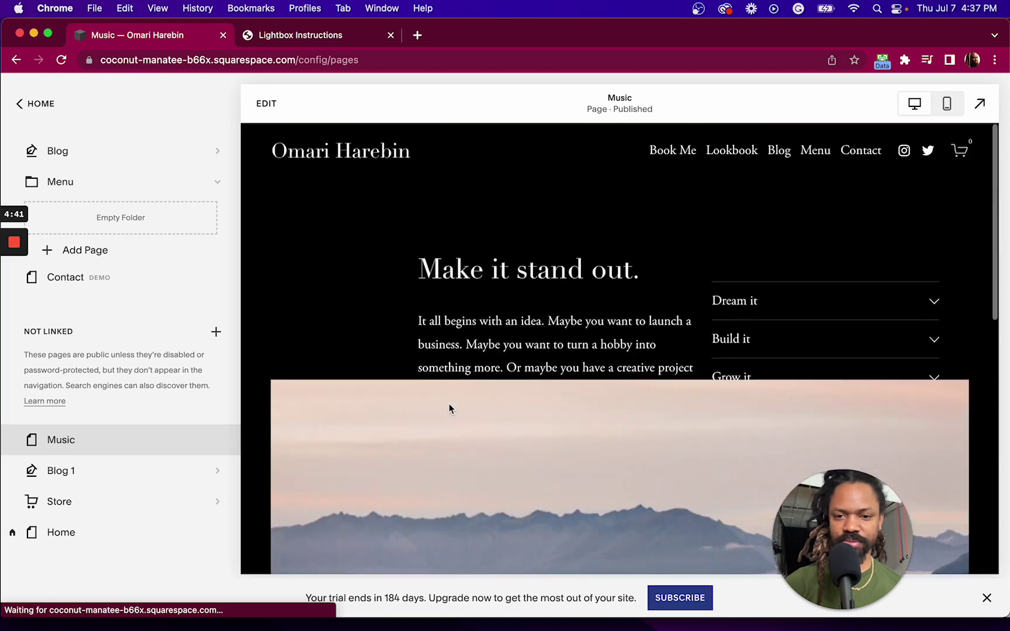
# - On the Home page, confirm 'recording artist' opens the rearranged Music content in a lightbox
pyautogui.click(85, 535)
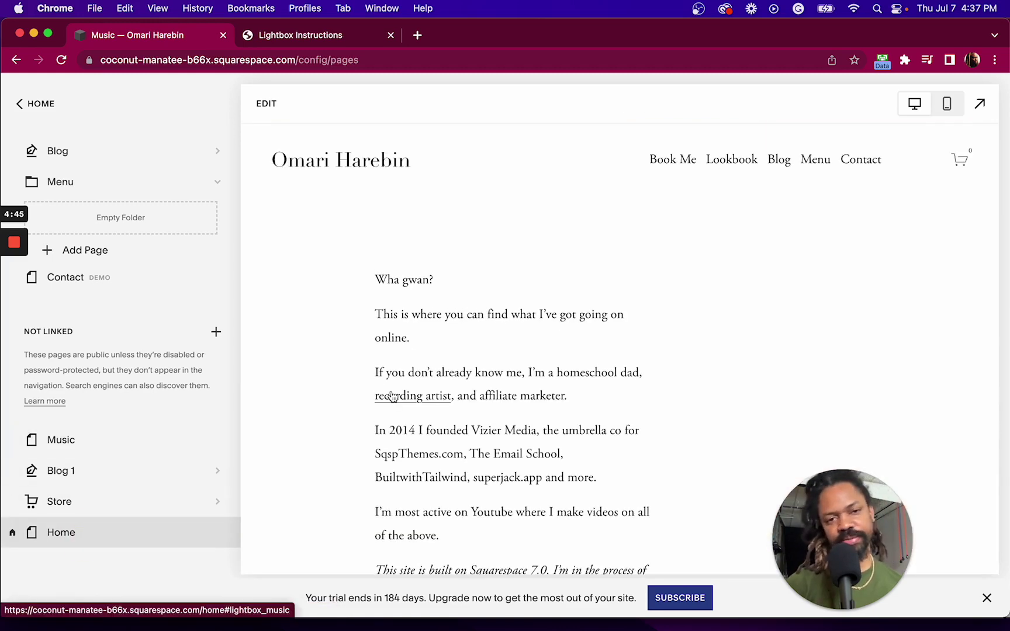
pyautogui.click(421, 399)
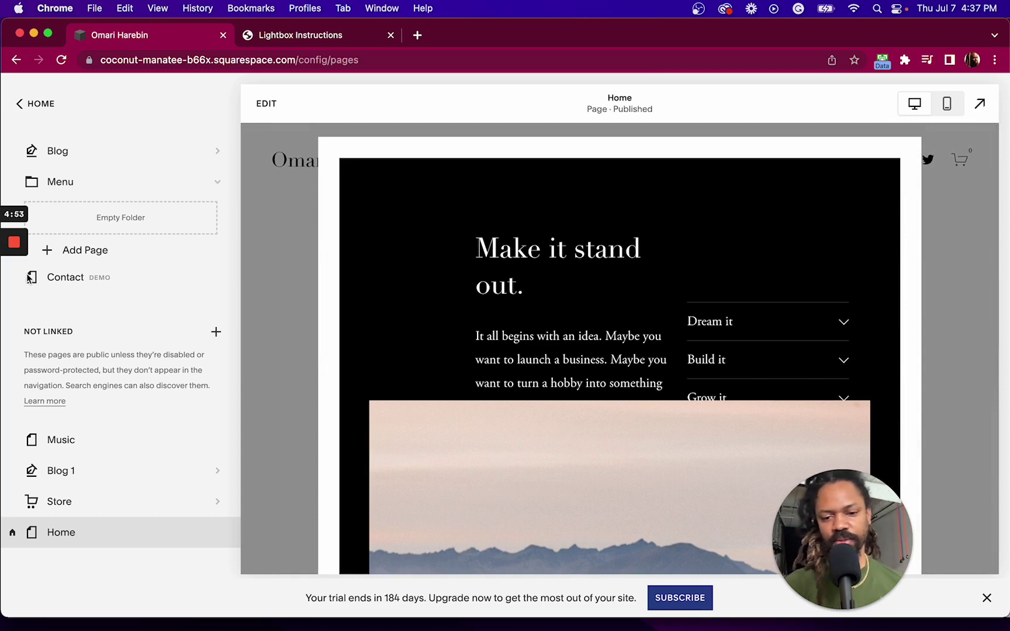
# - Read through the Lightbox plugin's Install, Setup and Customize sections, ending back at Install
pyautogui.moveTo(28, 279)
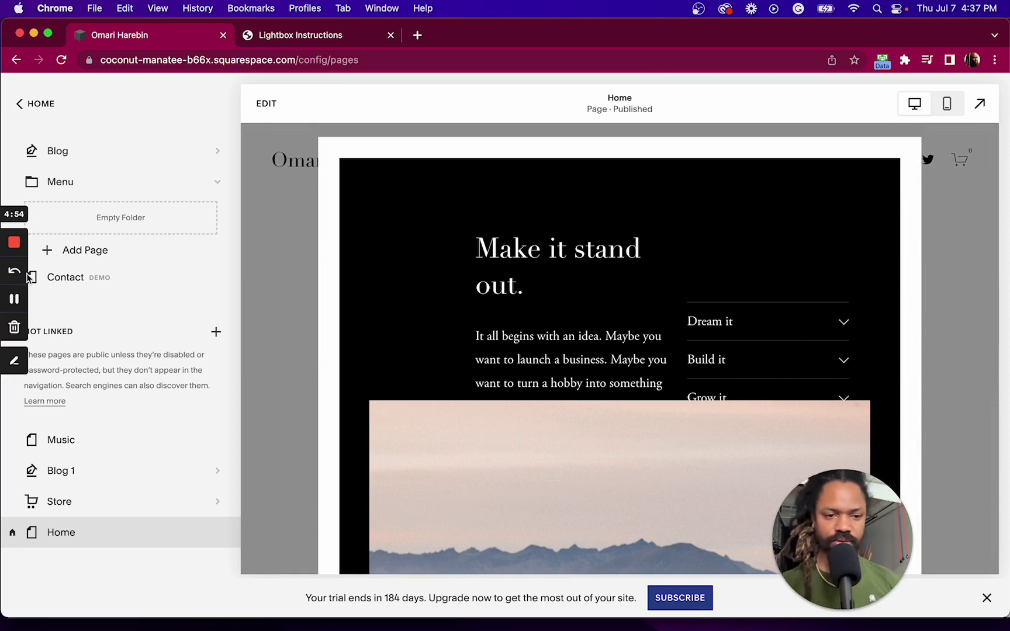
pyautogui.click(307, 42)
pyautogui.scroll(10, 687, 385)
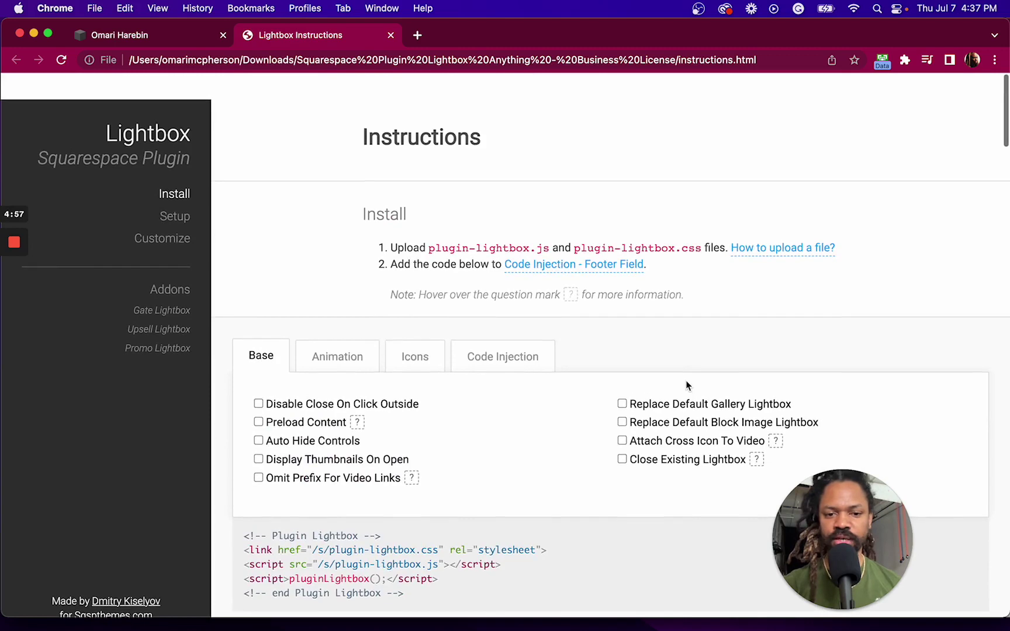
pyautogui.scroll(-3, 687, 386)
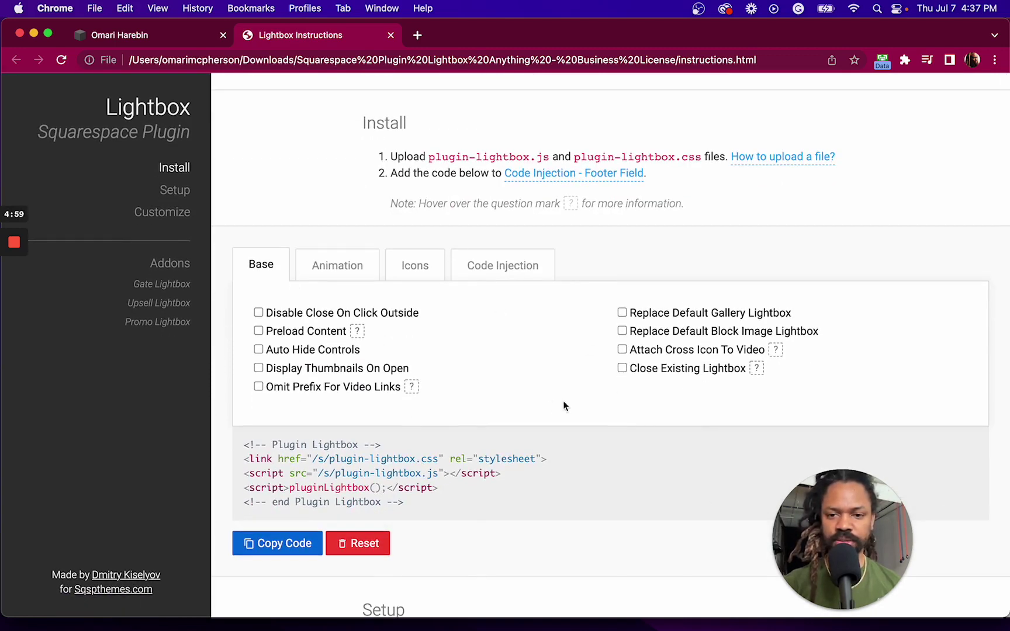
pyautogui.scroll(-10, 598, 451)
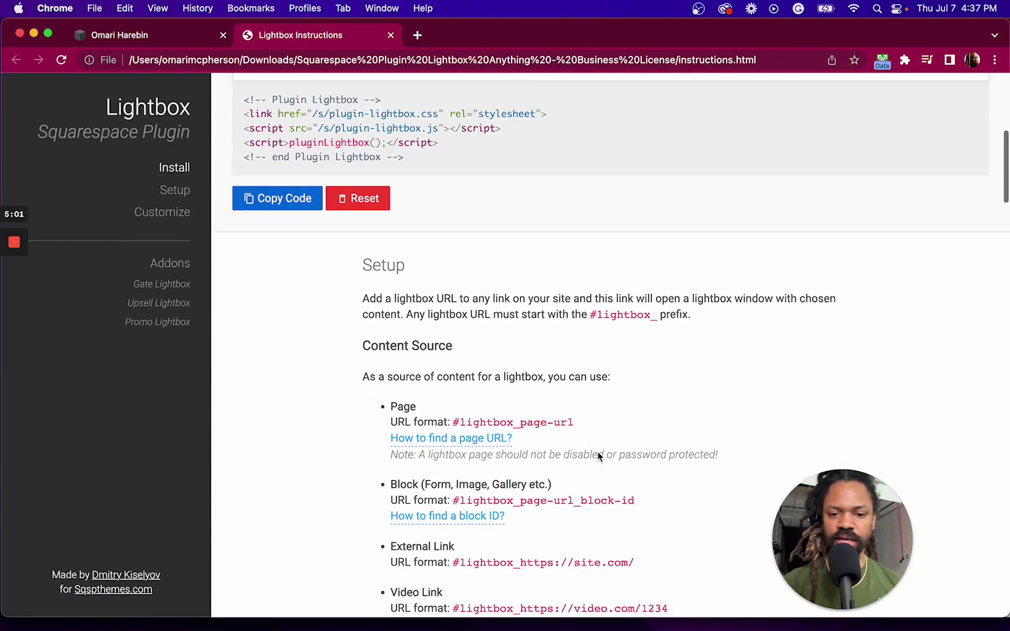
pyautogui.scroll(-1, 597, 456)
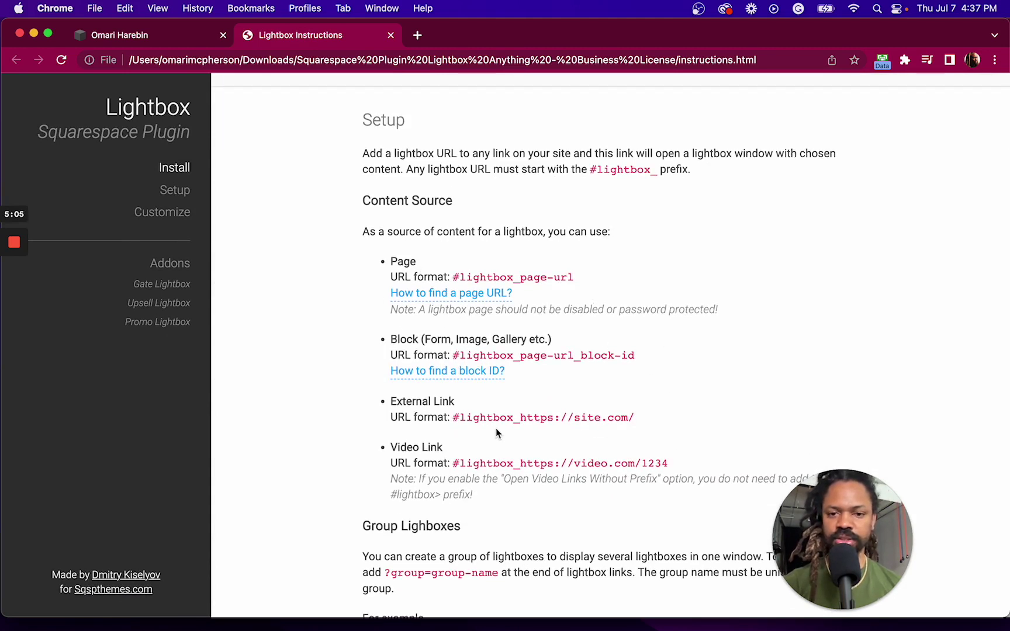
pyautogui.scroll(-5, 570, 514)
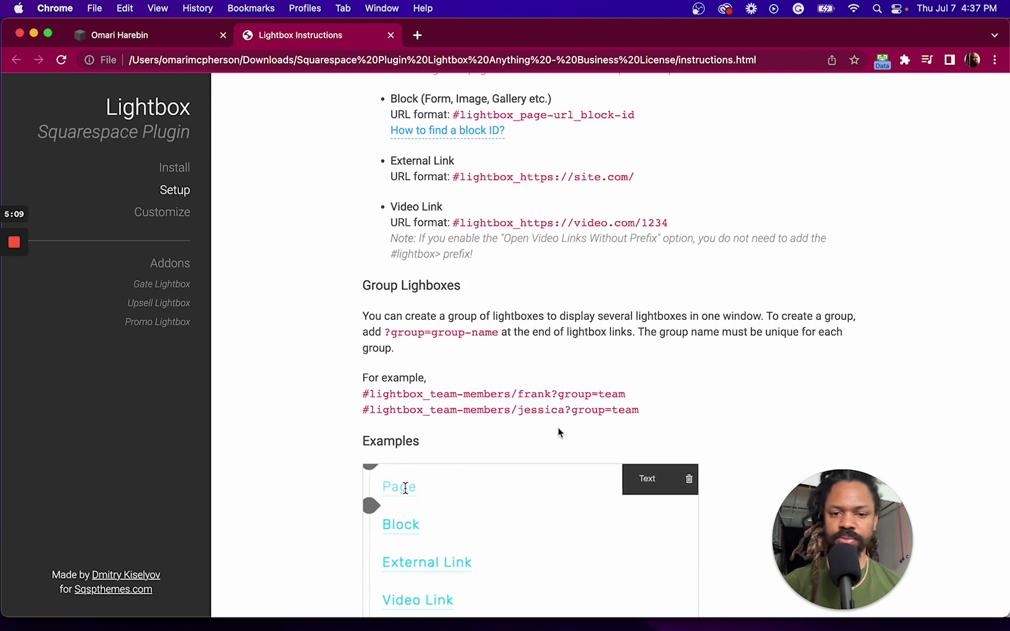
pyautogui.scroll(-1, 720, 406)
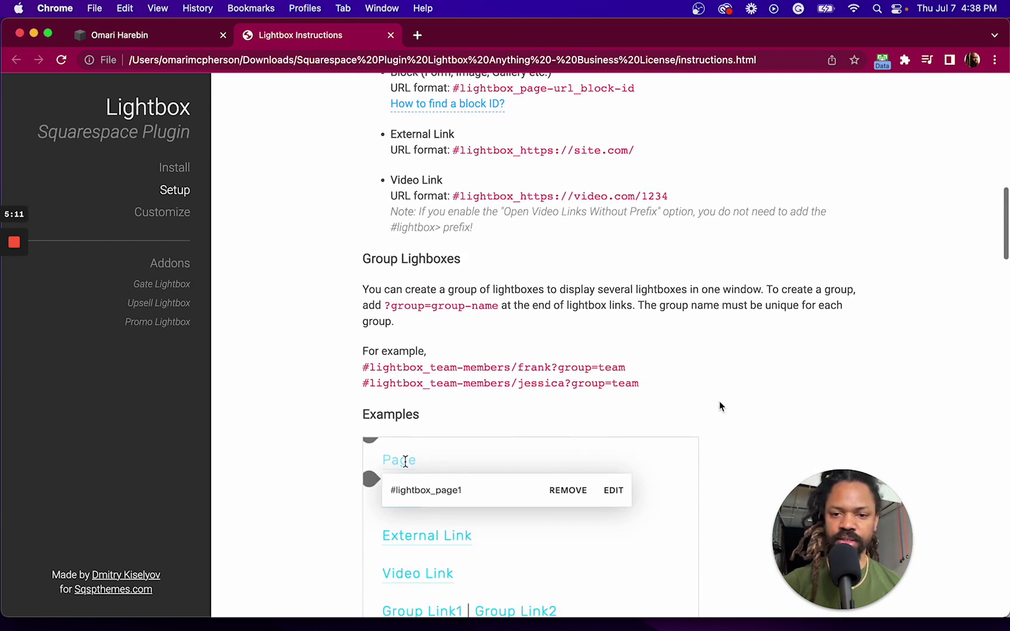
pyautogui.scroll(-10, 721, 406)
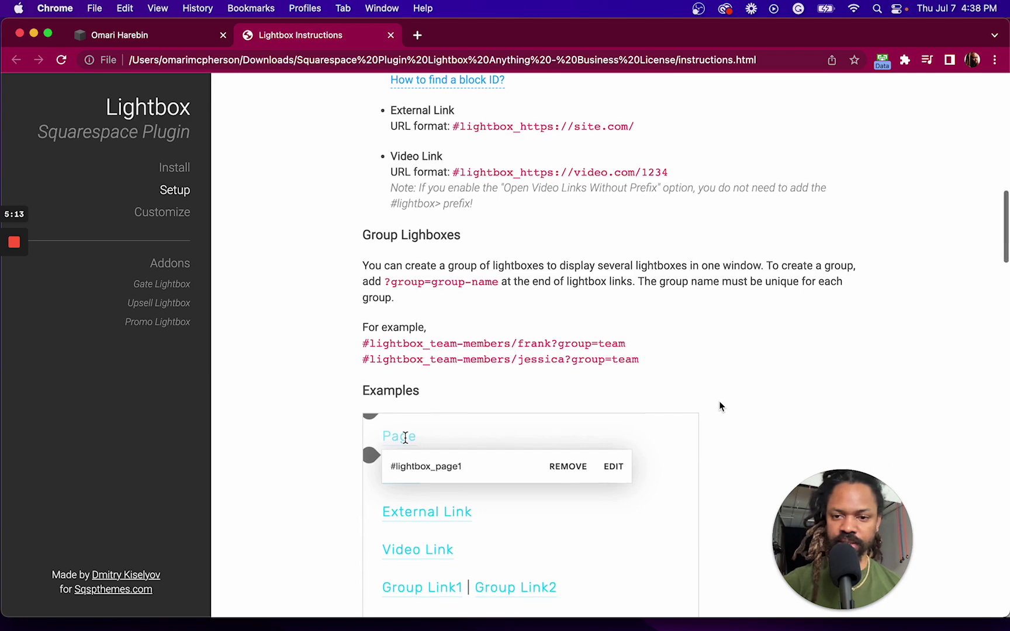
pyautogui.scroll(-11, 720, 403)
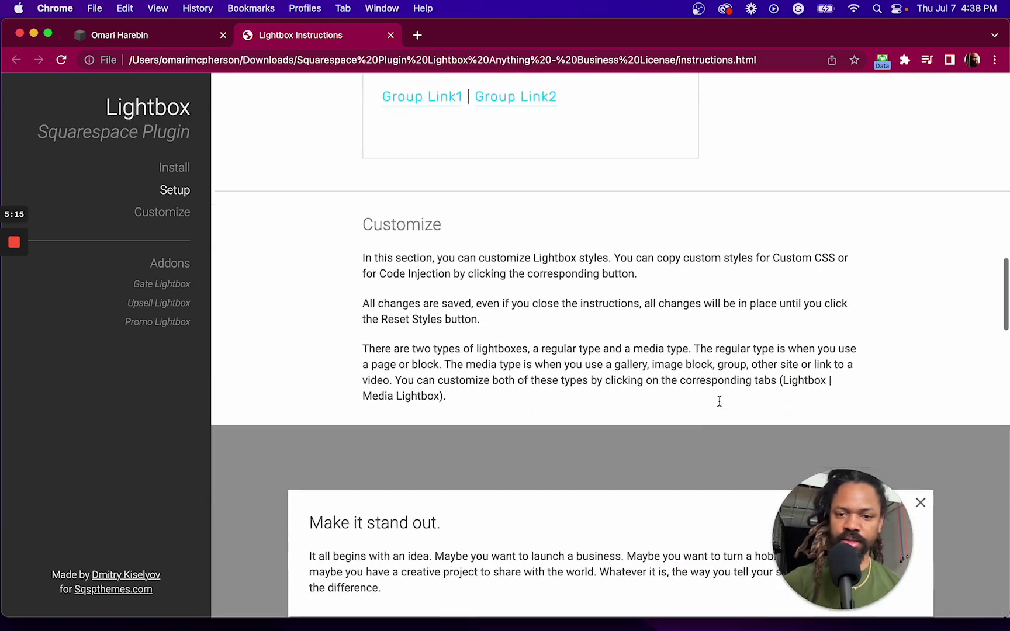
pyautogui.scroll(-2, 720, 406)
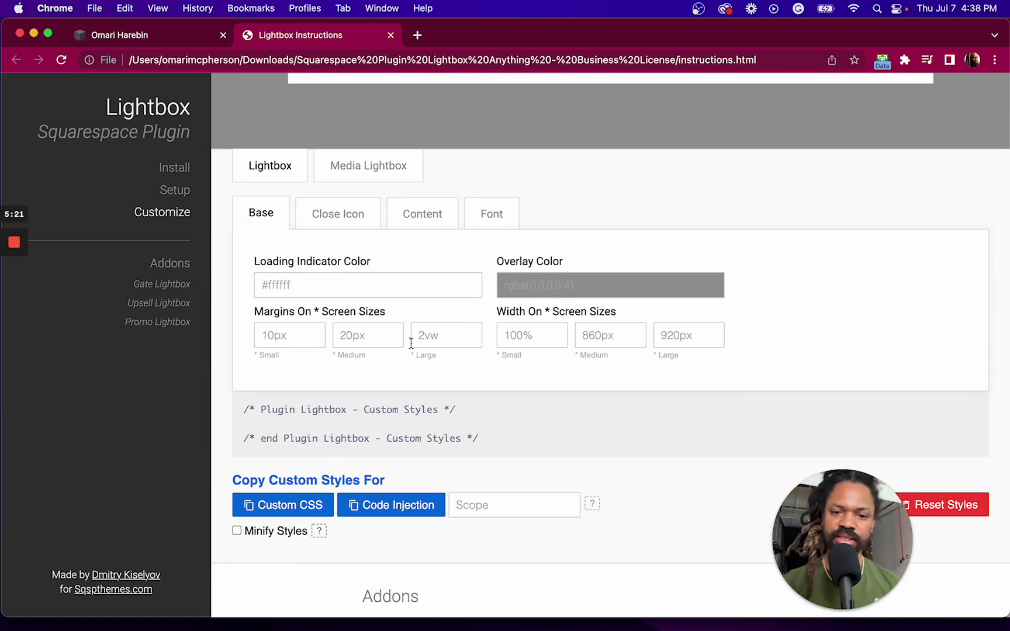
pyautogui.scroll(-1, 464, 388)
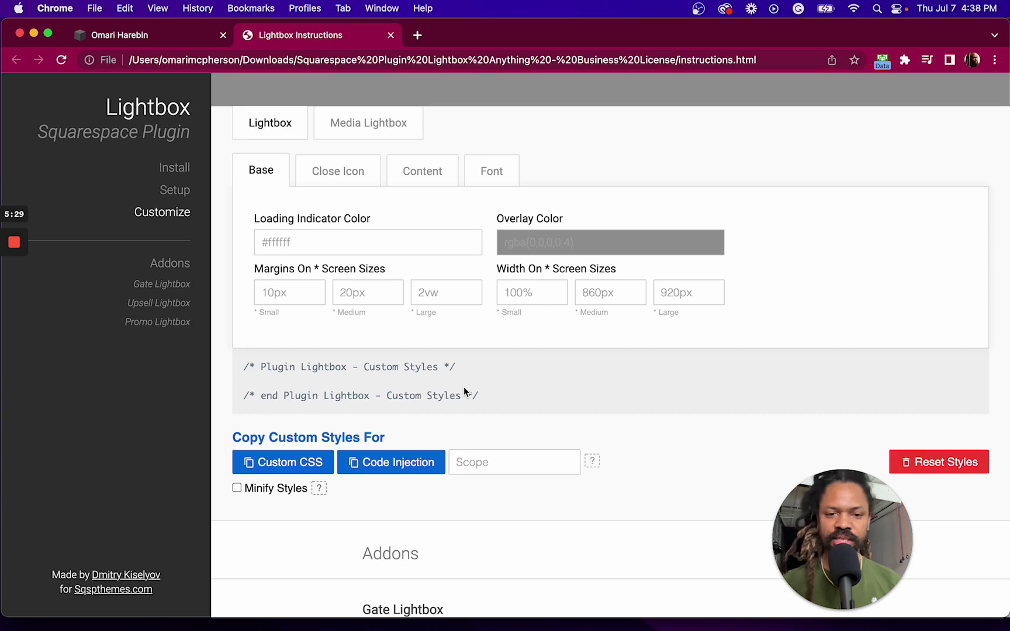
pyautogui.scroll(20, 478, 300)
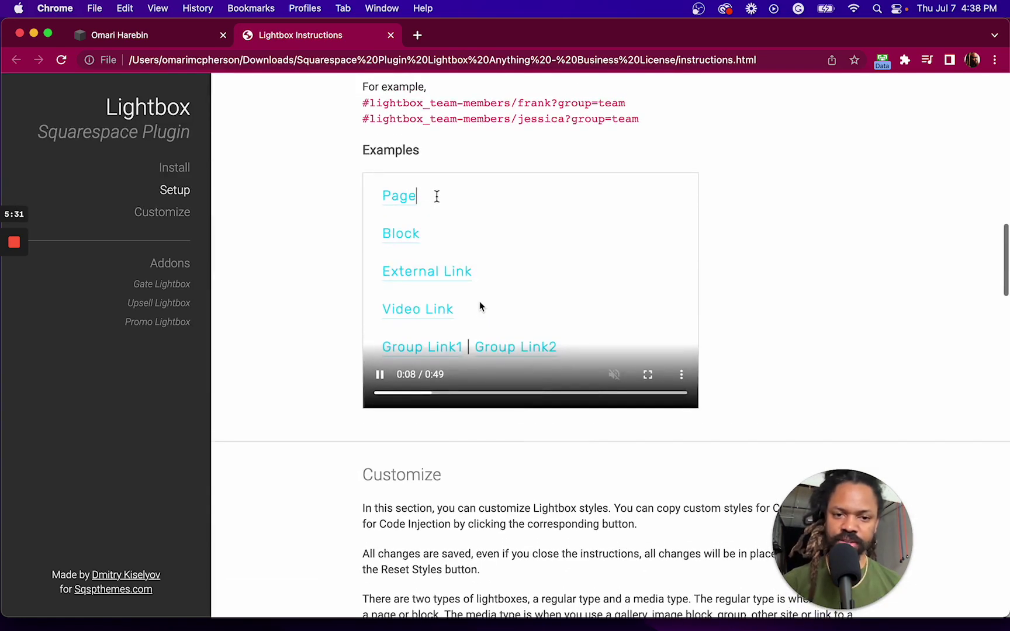
pyautogui.scroll(5, 479, 300)
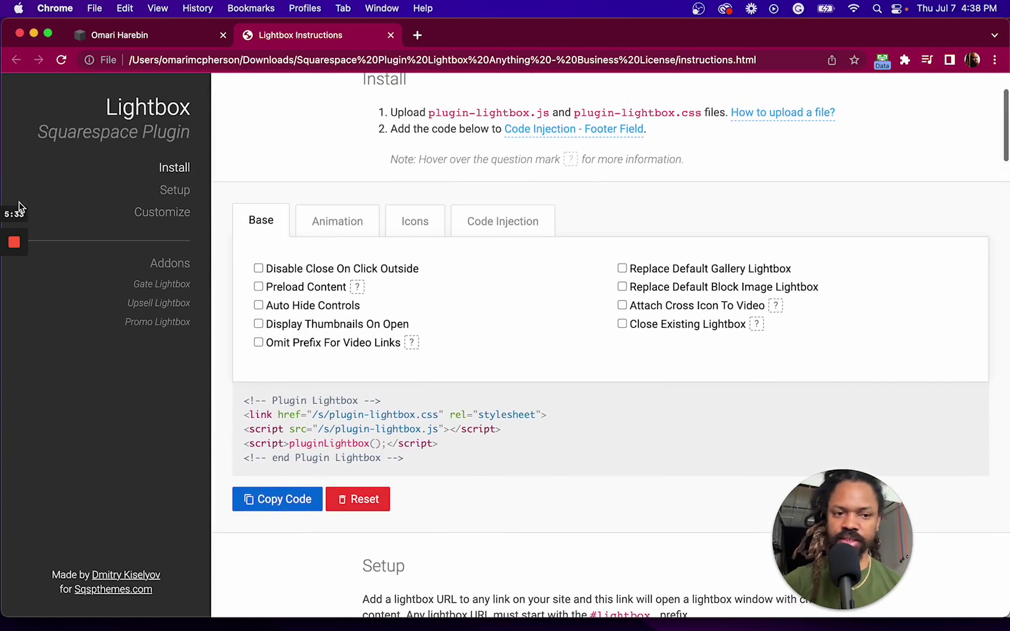